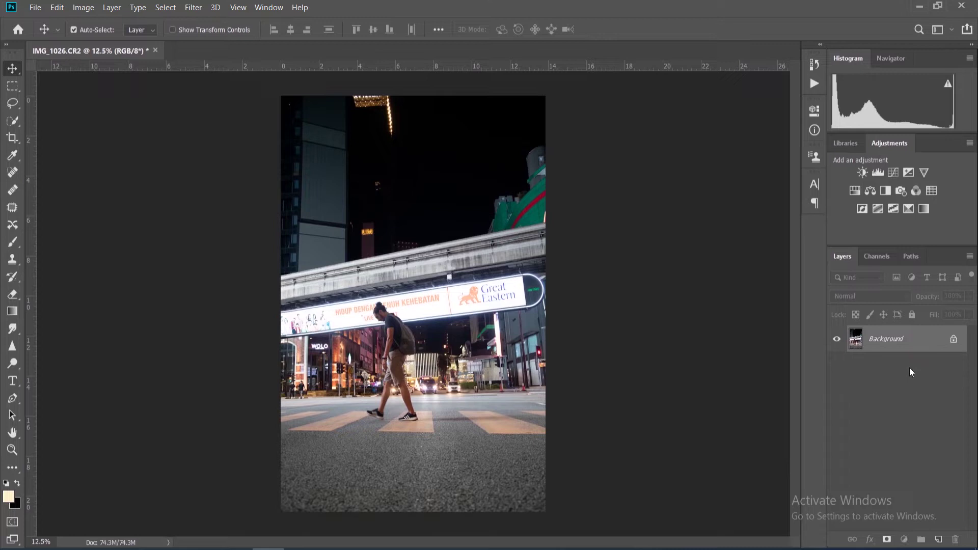
Duplicate the night street photo's Background as Layer 1 and launch the Camera Raw filter on it
key(ctrl+j)
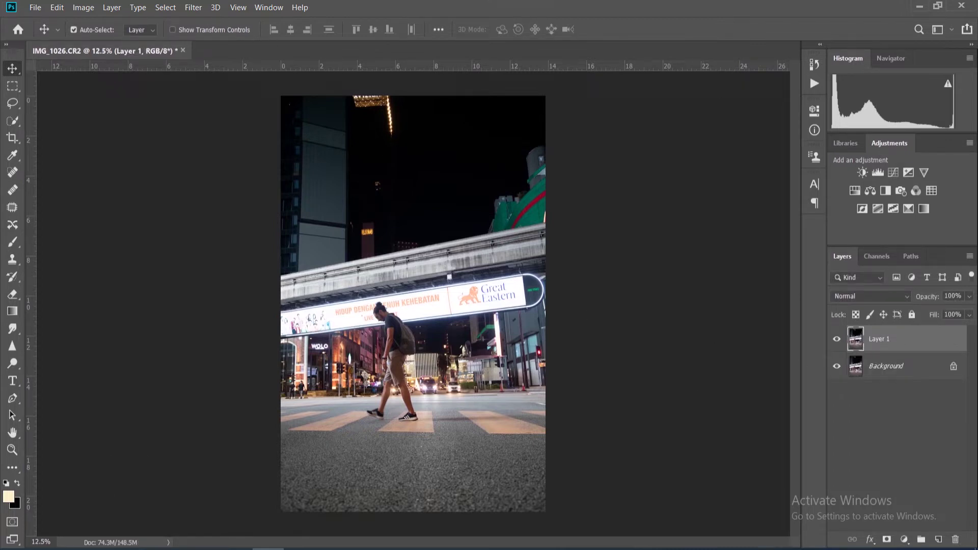
key(alt+t)
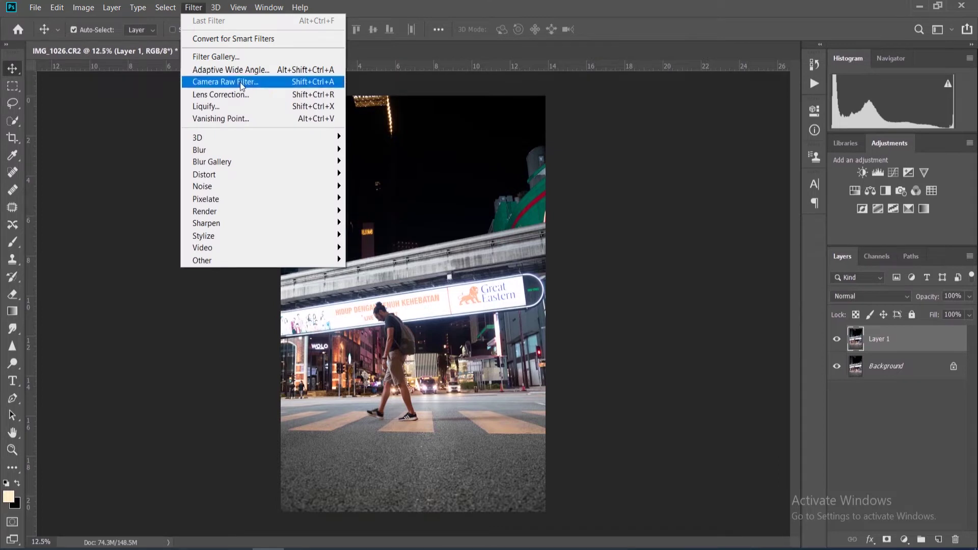
click(646, 360)
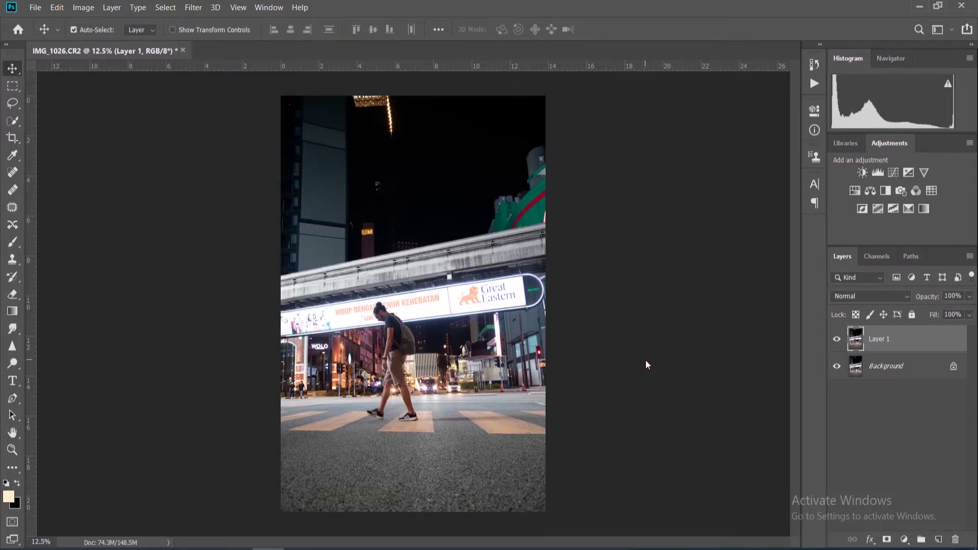
Set Exposure -0.20, Contrast +63, Highlights +20, Shadows +11, Whites -100 and Blacks +40
key(ctrl+shift+a)
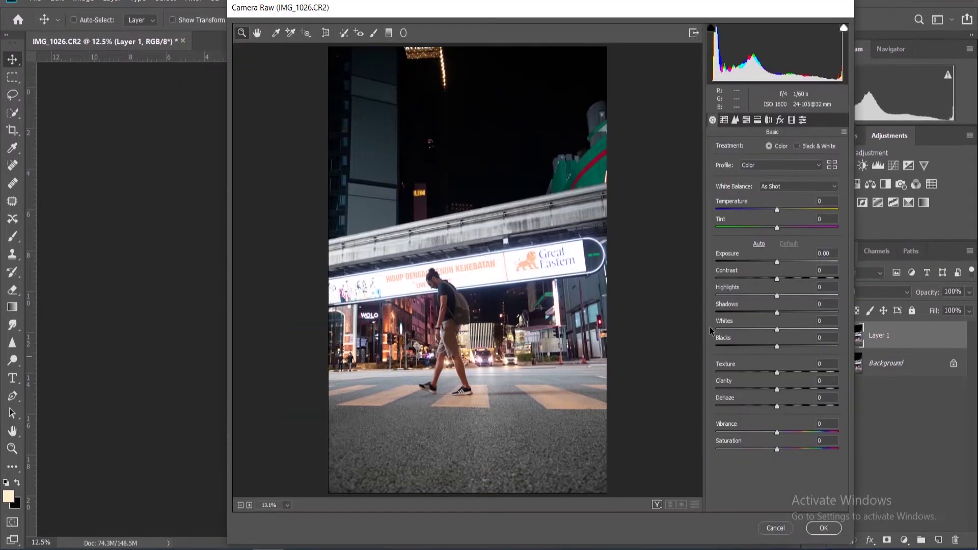
click(778, 263)
drag(777, 263, 774, 262)
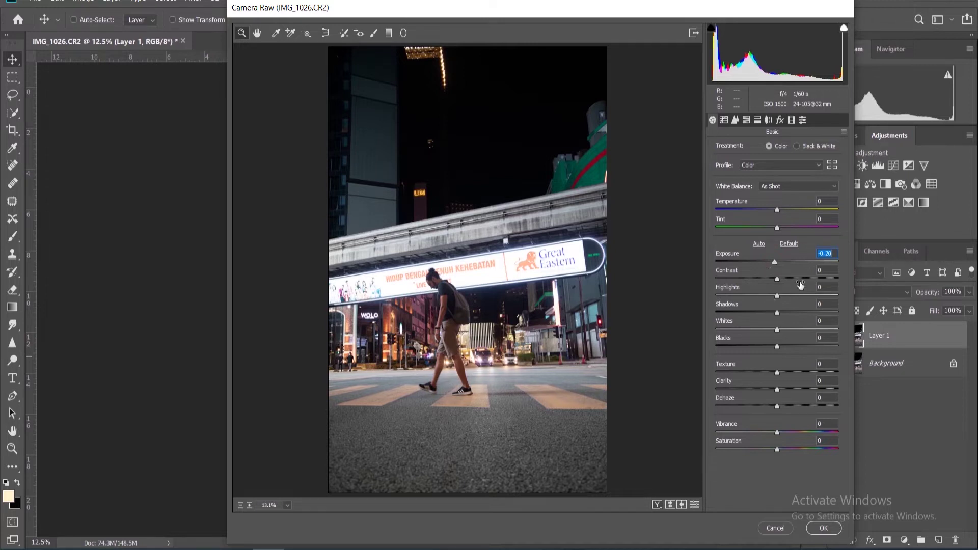
drag(813, 280, 815, 280)
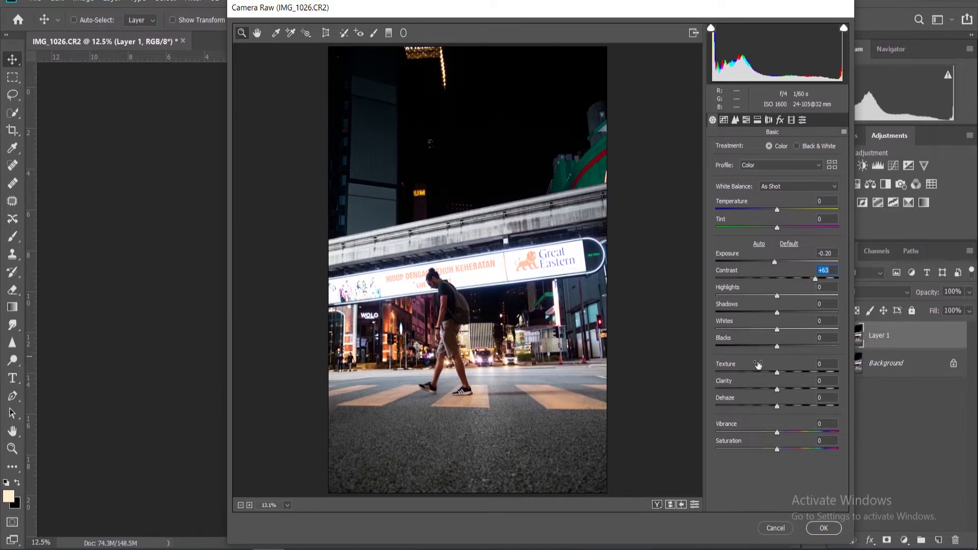
key(ctrl)
drag(777, 296, 790, 297)
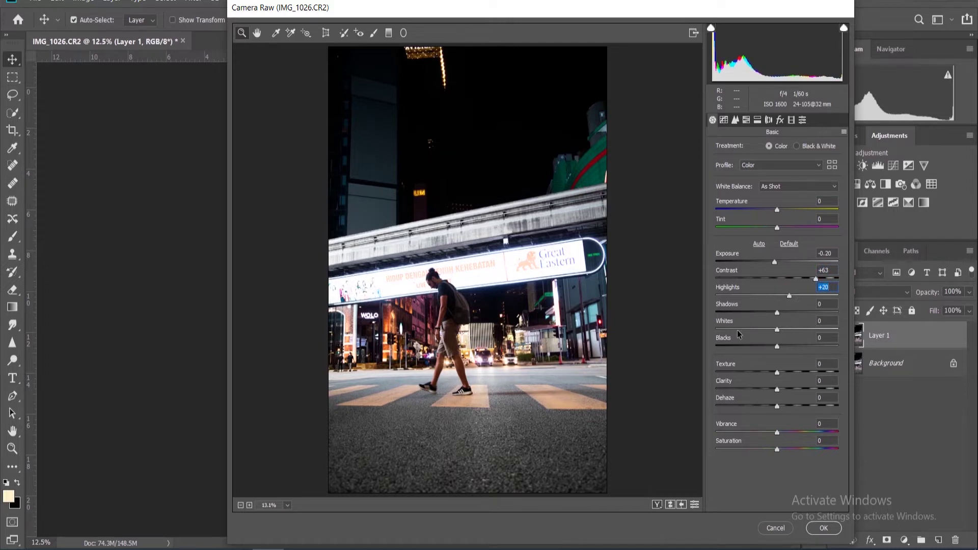
drag(781, 313, 784, 311)
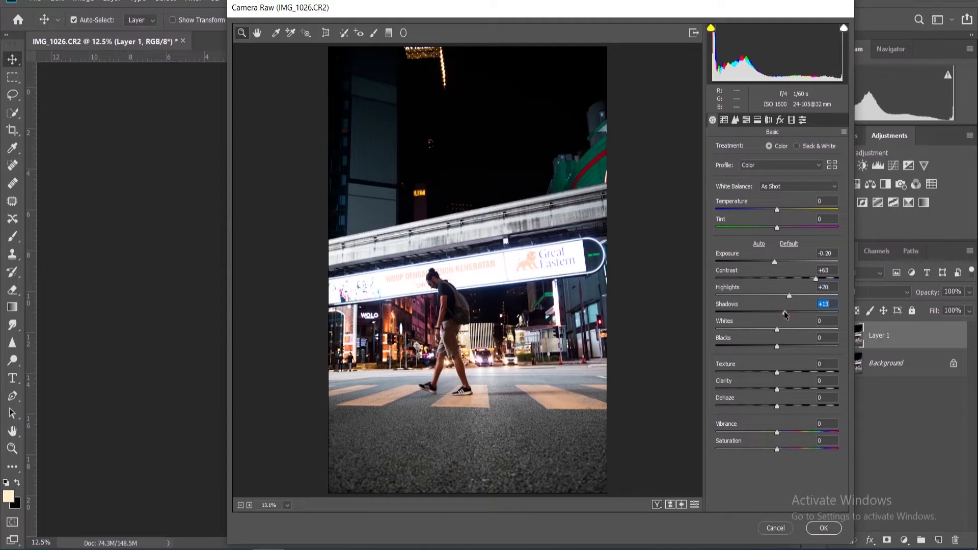
key(Down)
key(Down)
drag(778, 329, 647, 331)
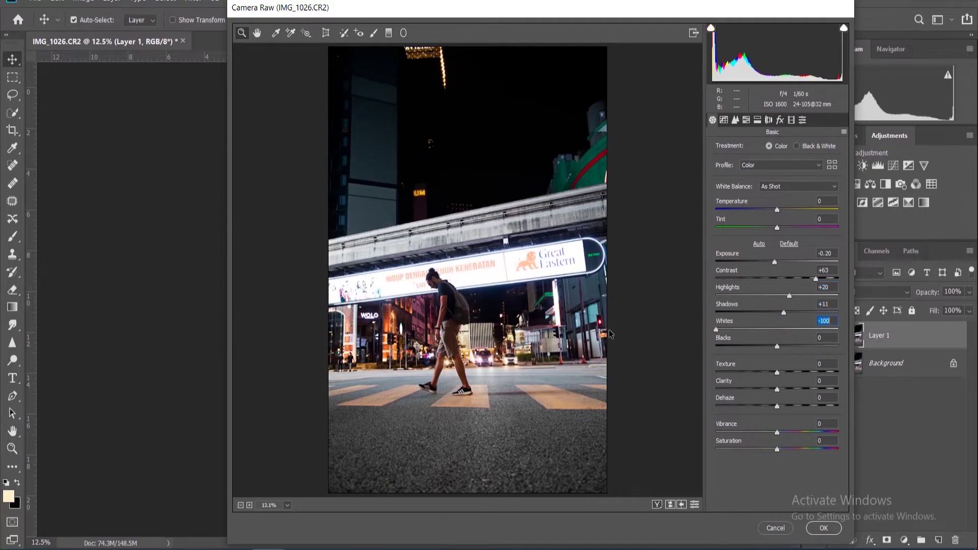
drag(779, 347, 804, 346)
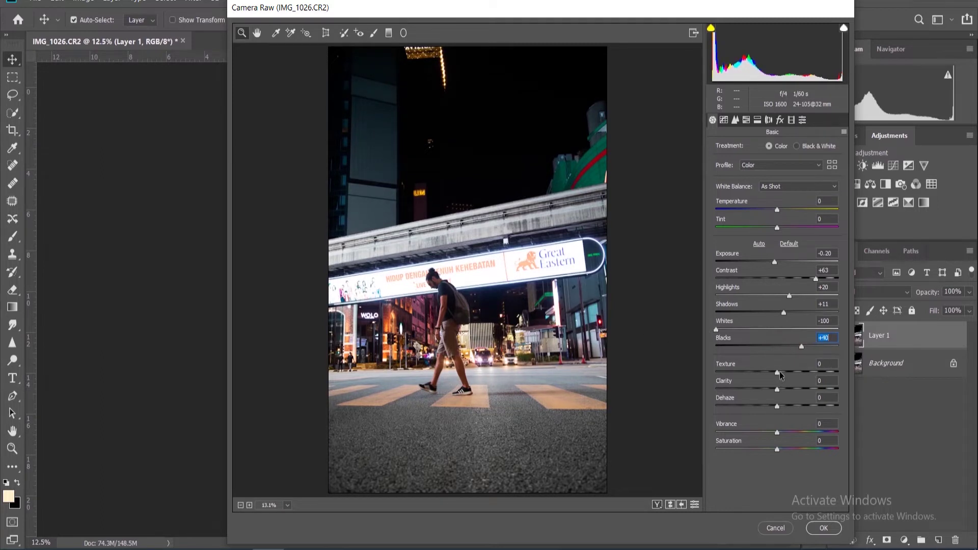
Add Texture +11, Clarity +22, Dehaze +44, Vibrance +3 and Saturation +2
drag(777, 372, 784, 373)
drag(776, 387, 826, 389)
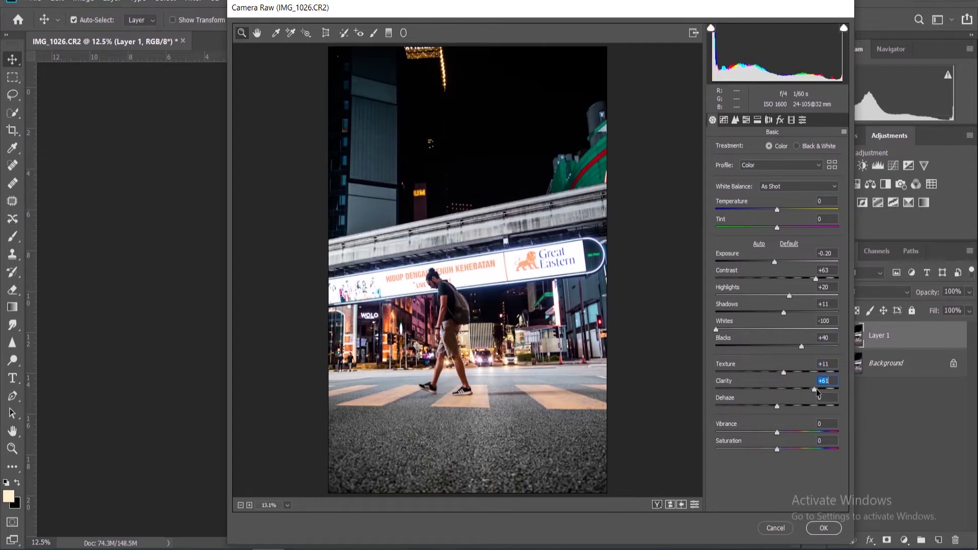
drag(815, 390, 794, 392)
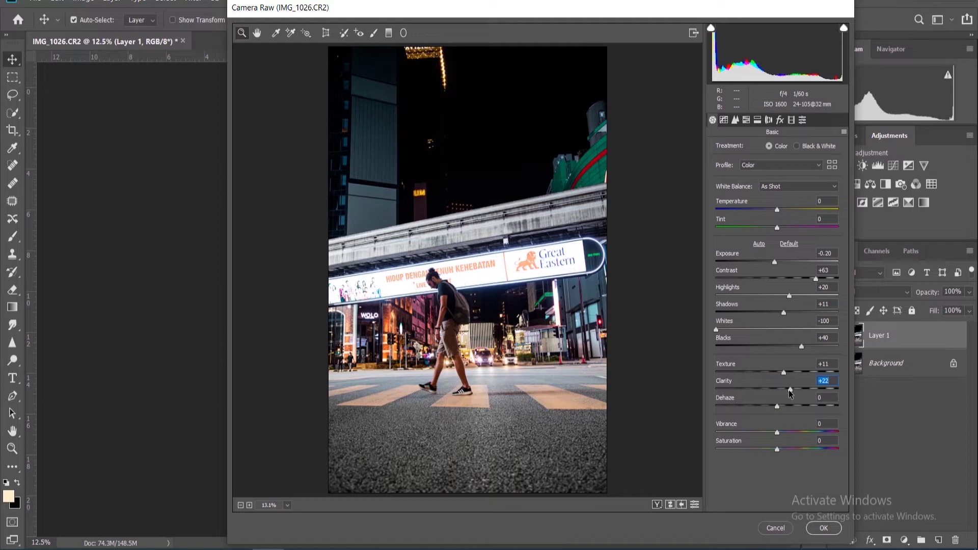
drag(778, 405, 797, 405)
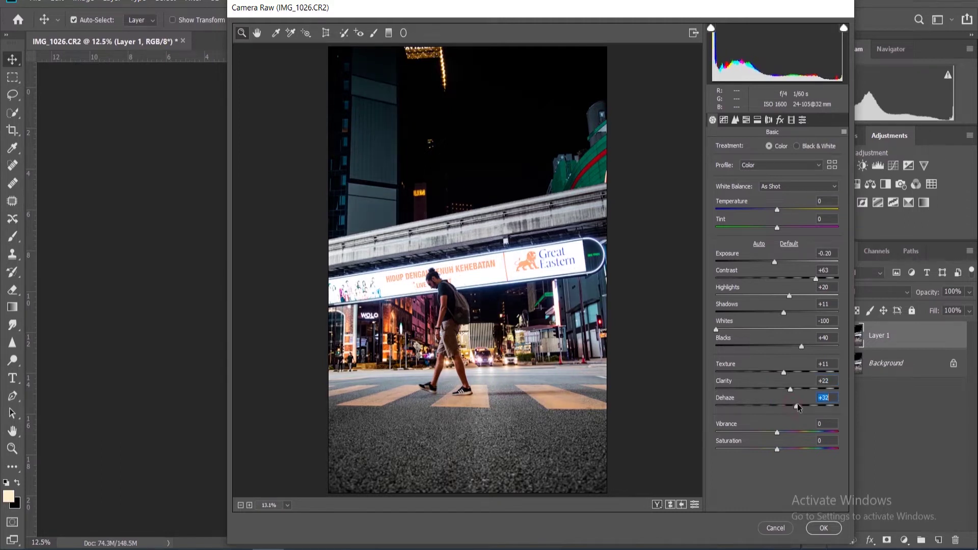
drag(797, 405, 779, 432)
drag(776, 449, 779, 449)
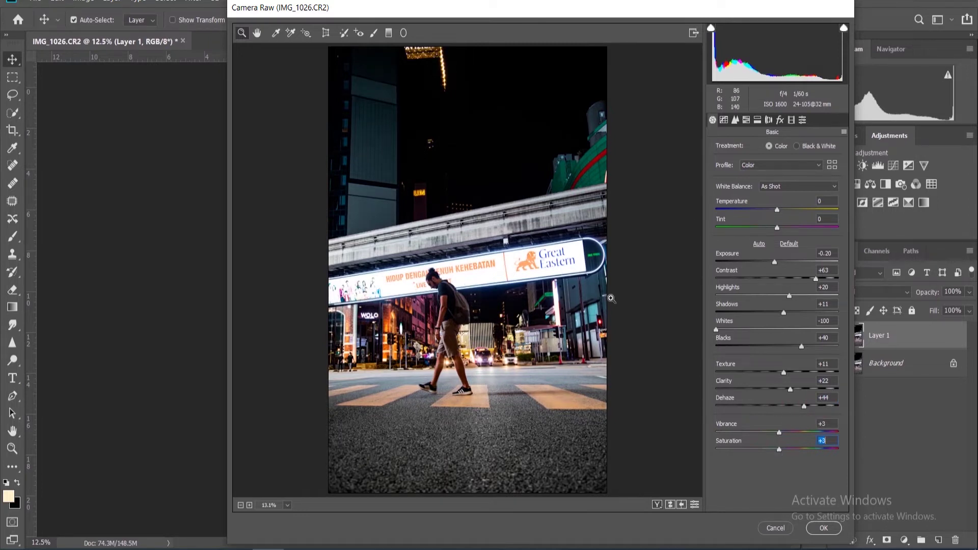
click(725, 120)
Bend the RGB point tone curve into a gentle S shape
click(803, 230)
drag(754, 293, 753, 308)
drag(808, 225, 810, 238)
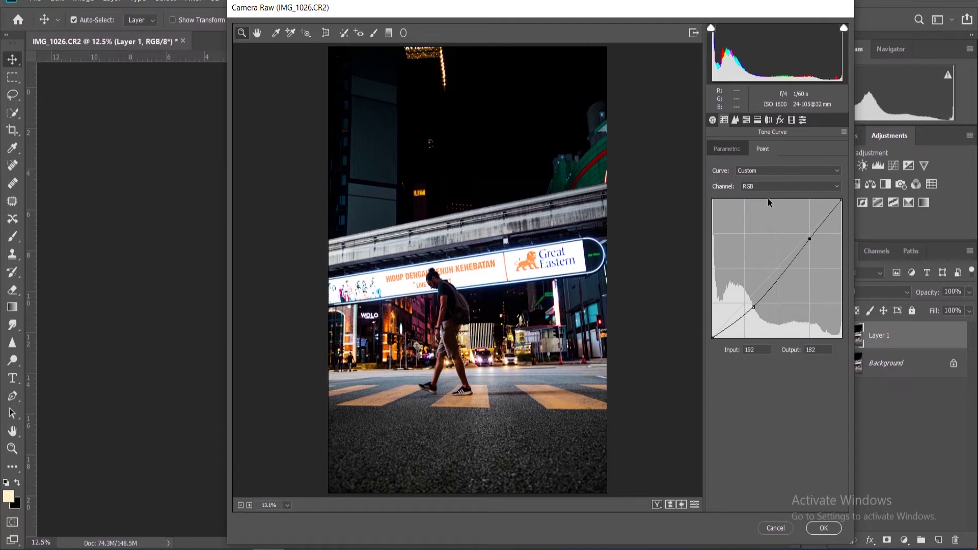
Set HSL hues: Oranges -11, Yellows -100, Greens -3, Aquas +73
click(746, 120)
click(719, 148)
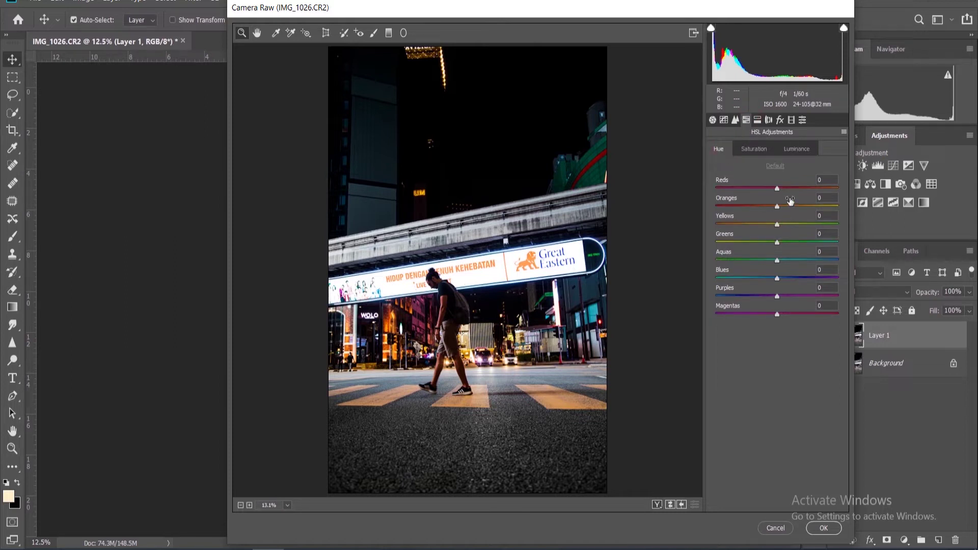
drag(780, 209, 772, 207)
click(776, 224)
drag(763, 227, 680, 225)
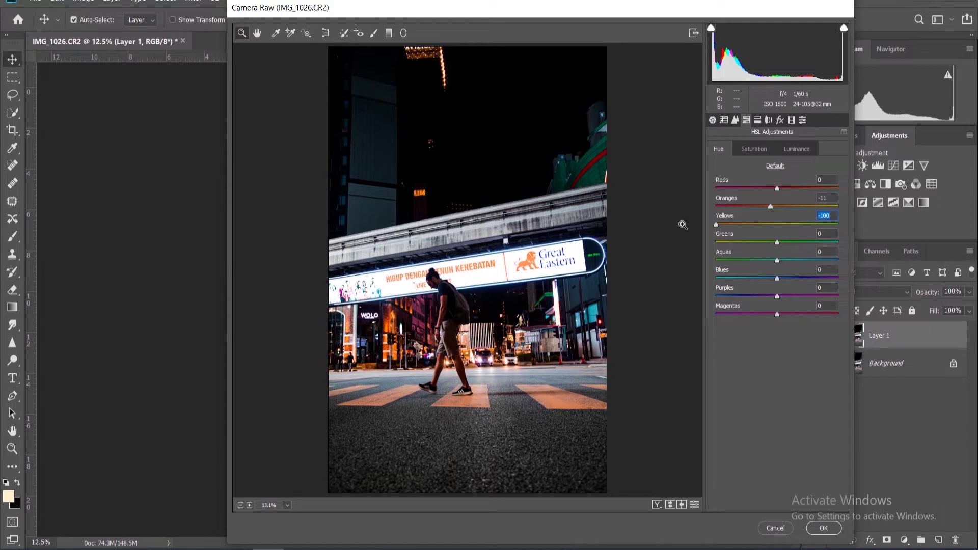
drag(777, 242, 768, 243)
drag(777, 261, 821, 259)
Desaturate Yellows through Magentas to -100, keeping Reds and Oranges at +6 saturation
click(756, 148)
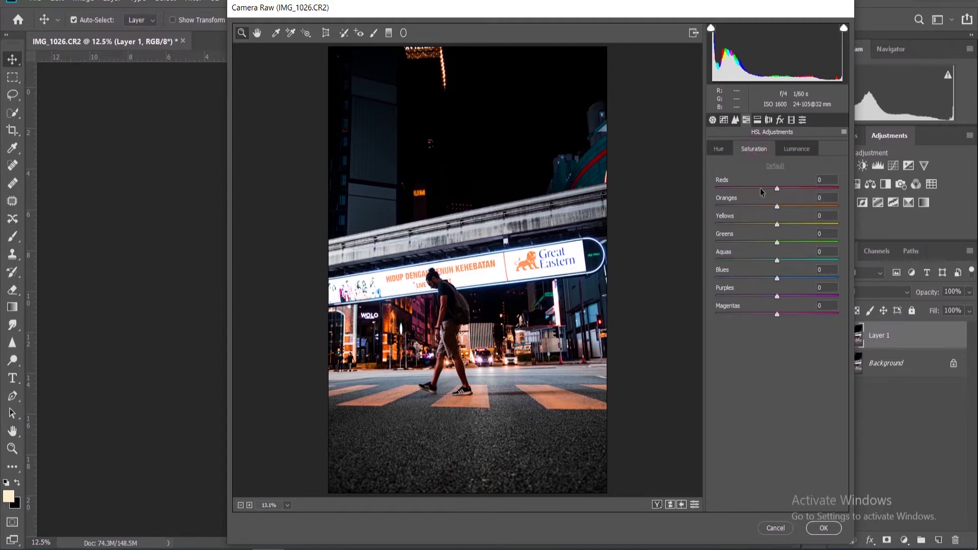
drag(777, 224, 697, 220)
drag(777, 243, 697, 243)
drag(765, 262, 677, 257)
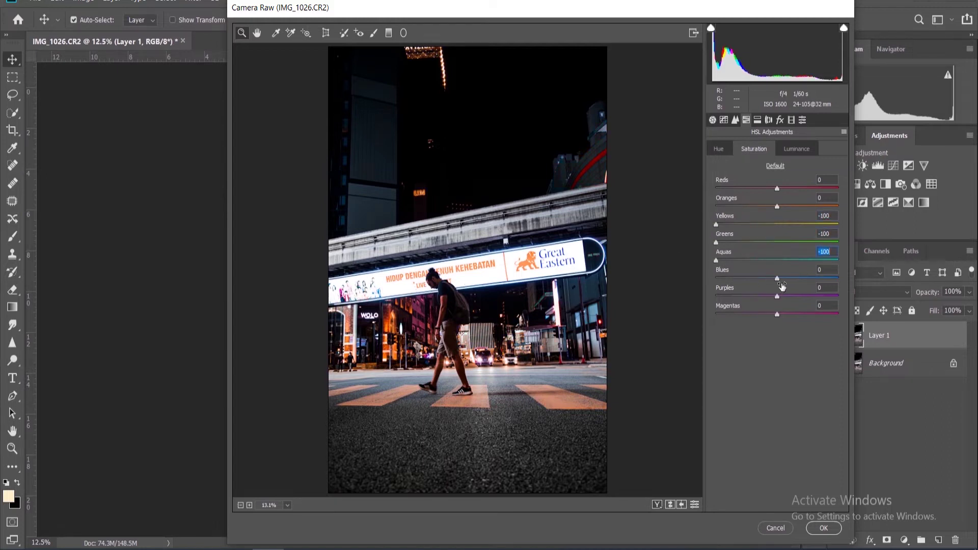
drag(769, 279, 665, 269)
drag(777, 296, 666, 285)
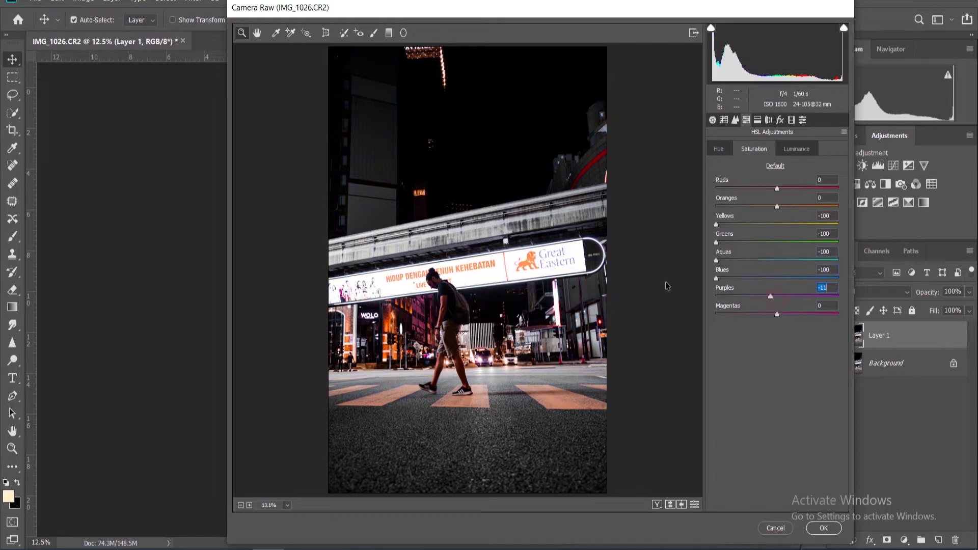
drag(775, 314, 674, 303)
drag(777, 206, 781, 206)
Lower the Oranges luminance to about -8
click(712, 119)
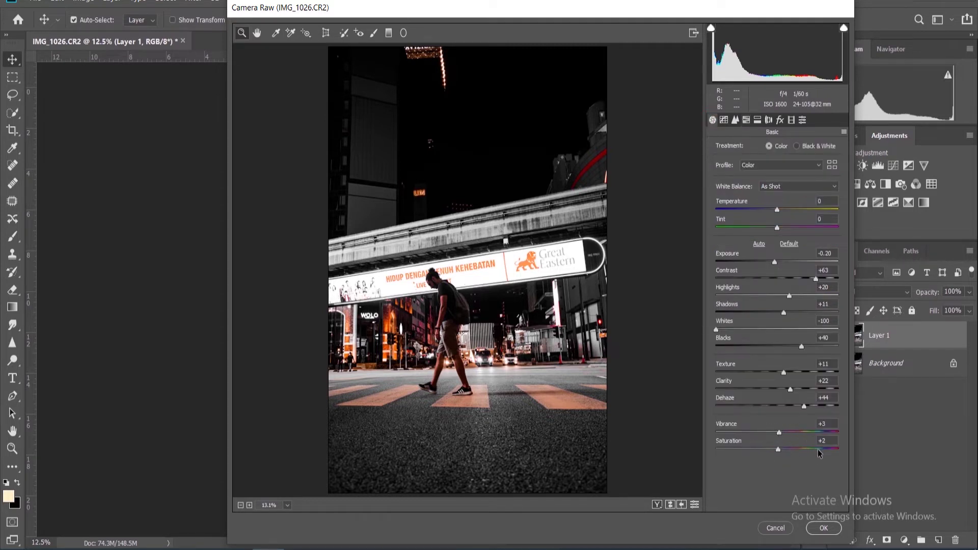
click(746, 120)
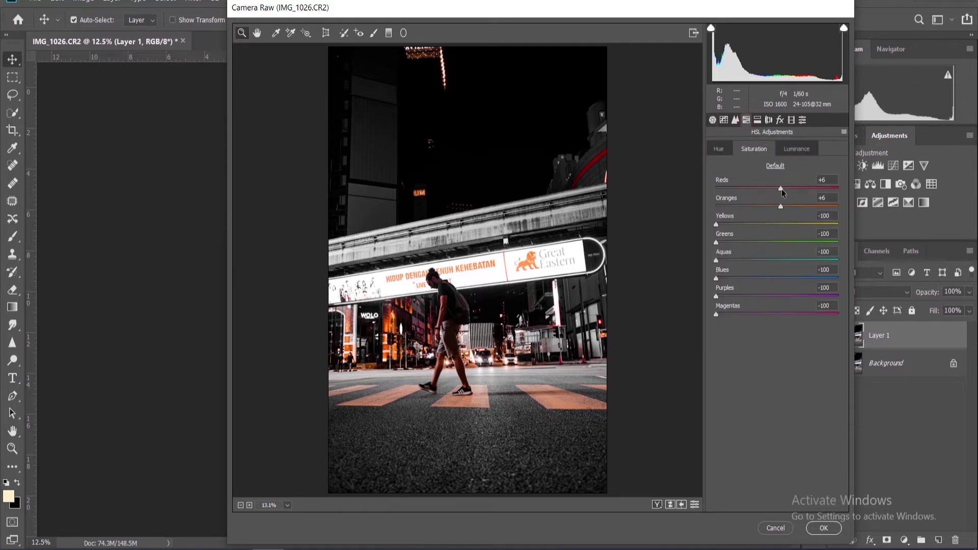
click(800, 149)
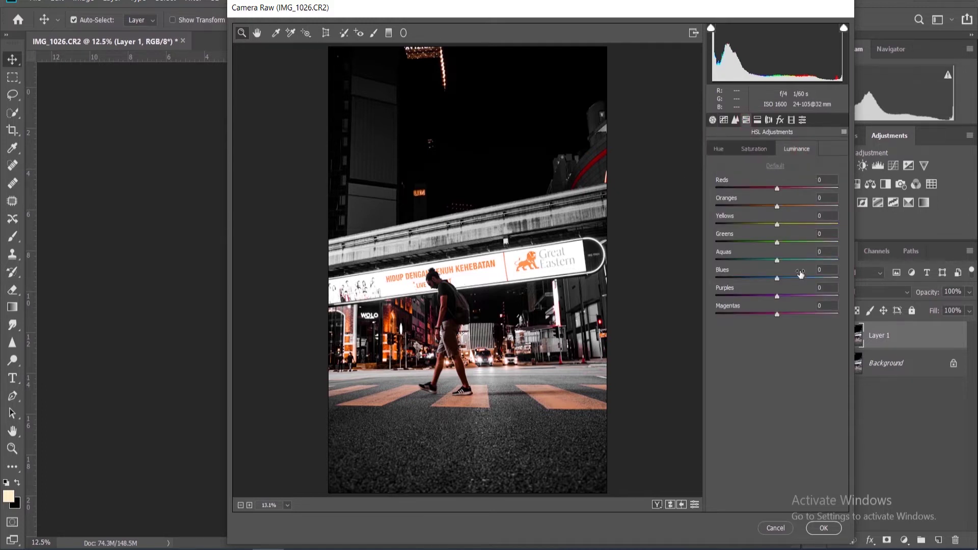
drag(774, 206, 763, 206)
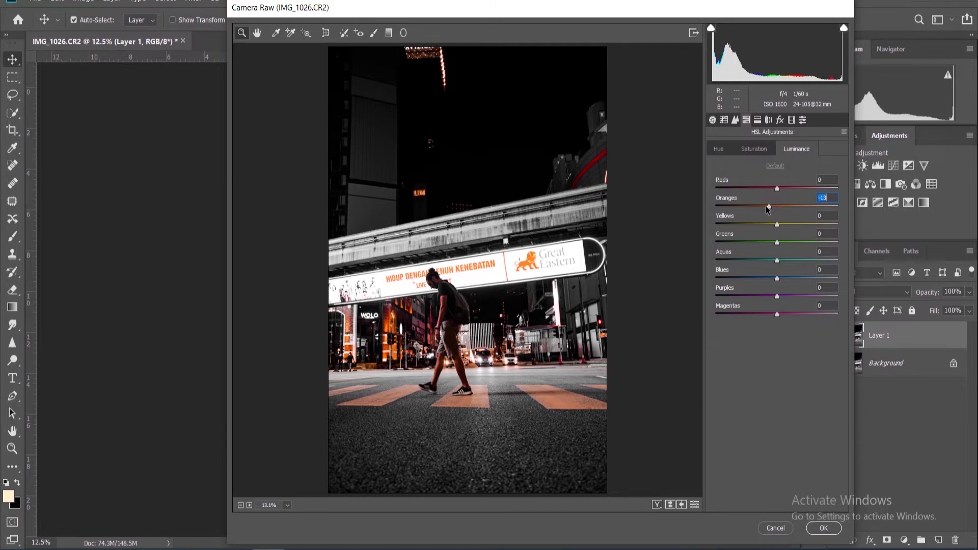
drag(768, 206, 770, 206)
Split-tone highlights to hue 206, saturation 5 and shadows to hue 201, saturation 11
click(757, 121)
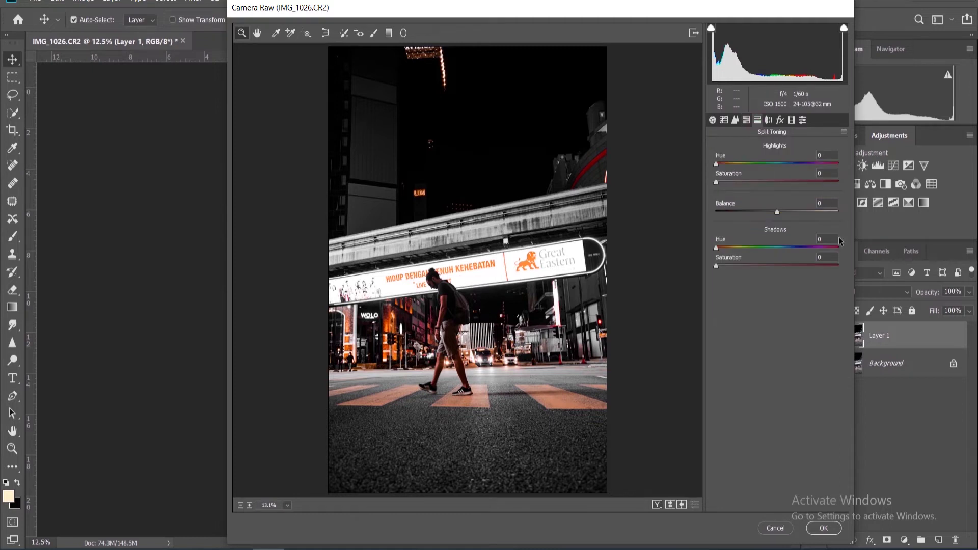
click(781, 247)
drag(782, 250, 784, 248)
click(782, 163)
click(716, 183)
mouse_move(721, 182)
mouse_down()
mouse_move(745, 189)
mouse_move(726, 188)
mouse_up()
drag(719, 266, 721, 266)
click(734, 270)
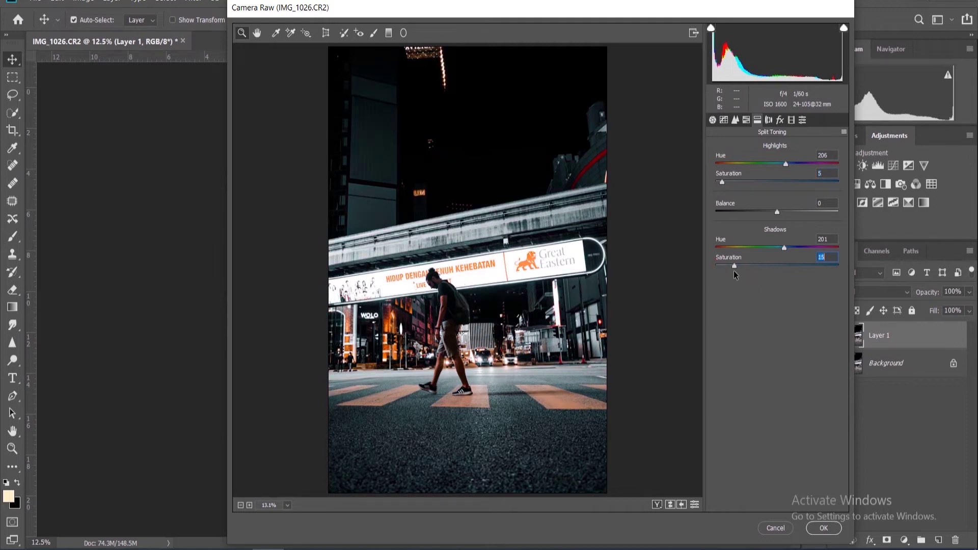
drag(733, 271, 728, 271)
Add film grain at Amount 10, Size 25
click(757, 120)
click(779, 120)
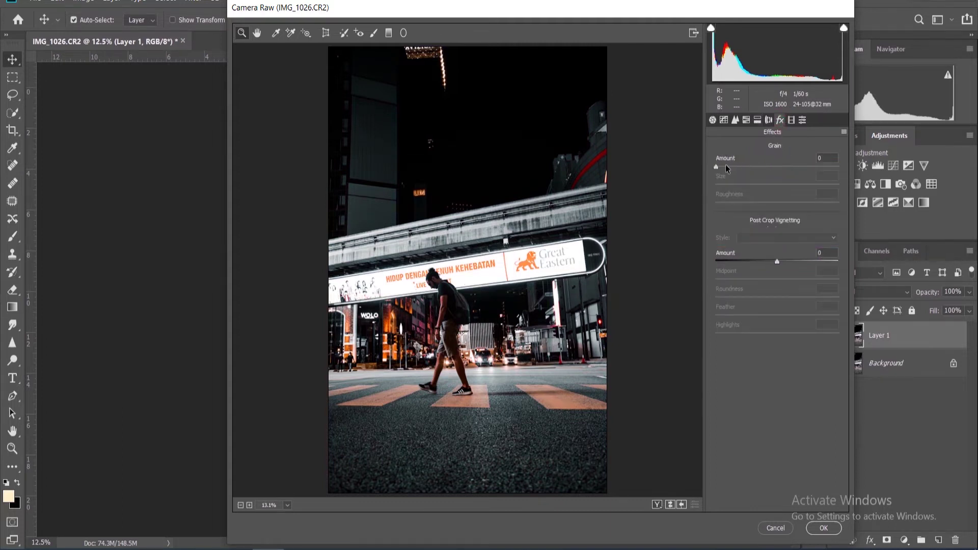
drag(725, 164, 728, 168)
drag(730, 168, 701, 166)
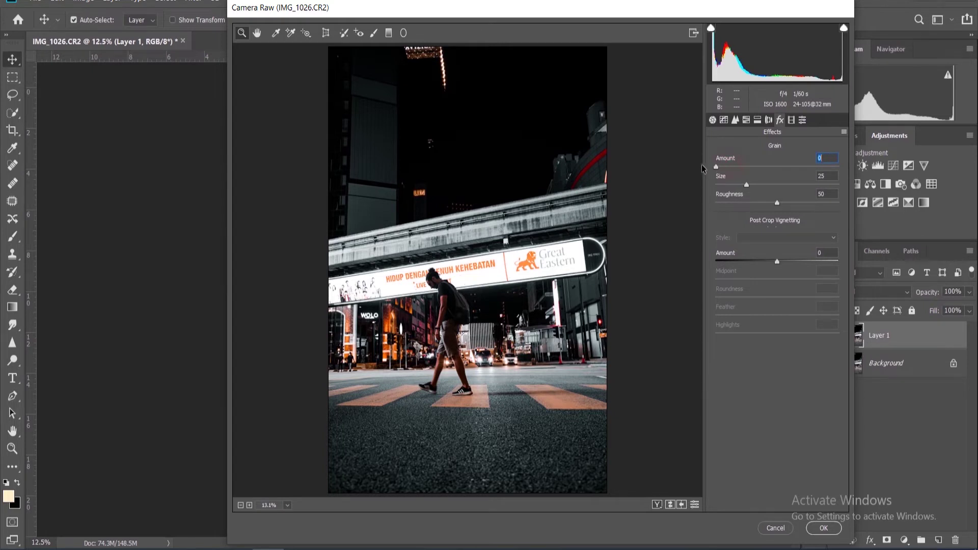
click(728, 166)
click(777, 261)
Set the post-crop vignette to Amount -16 with Feather 84
drag(777, 262, 773, 263)
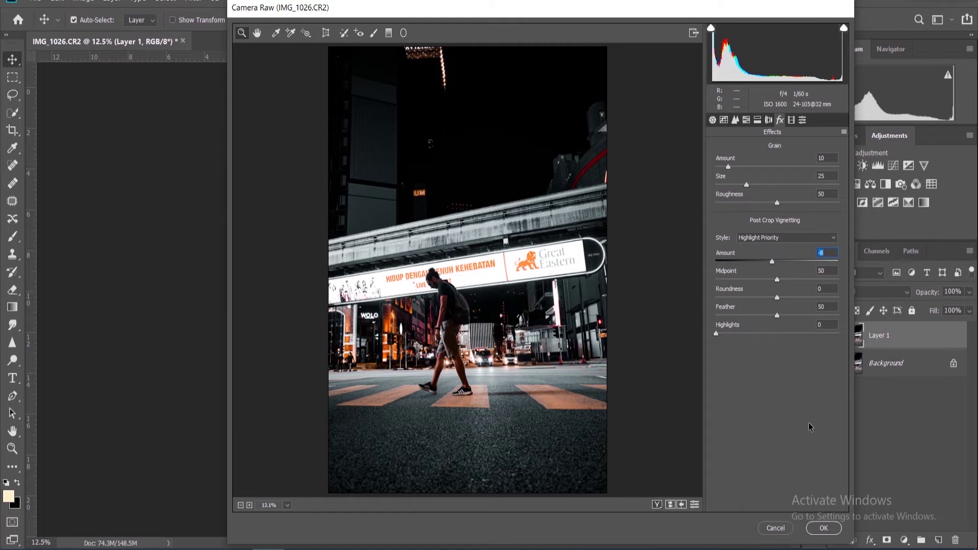
drag(768, 261, 761, 261)
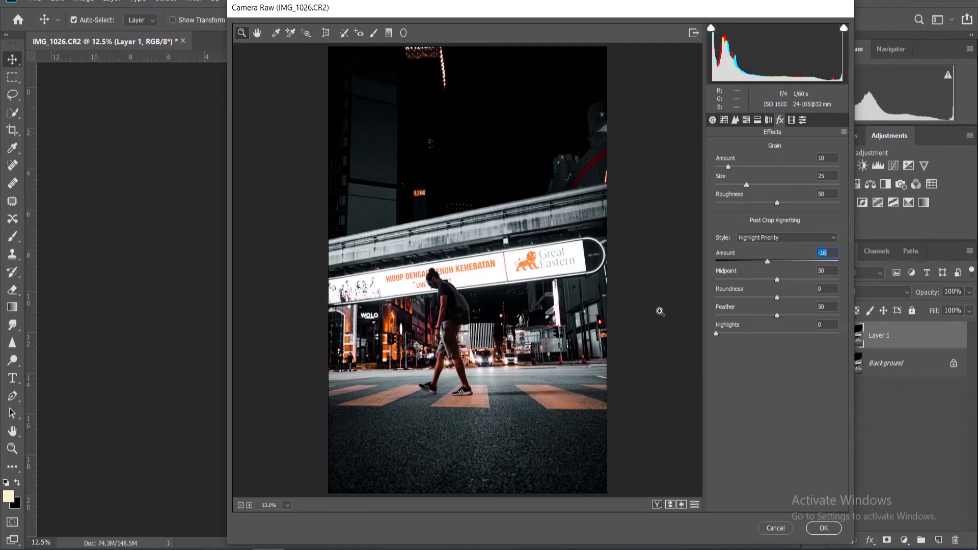
drag(777, 316, 819, 315)
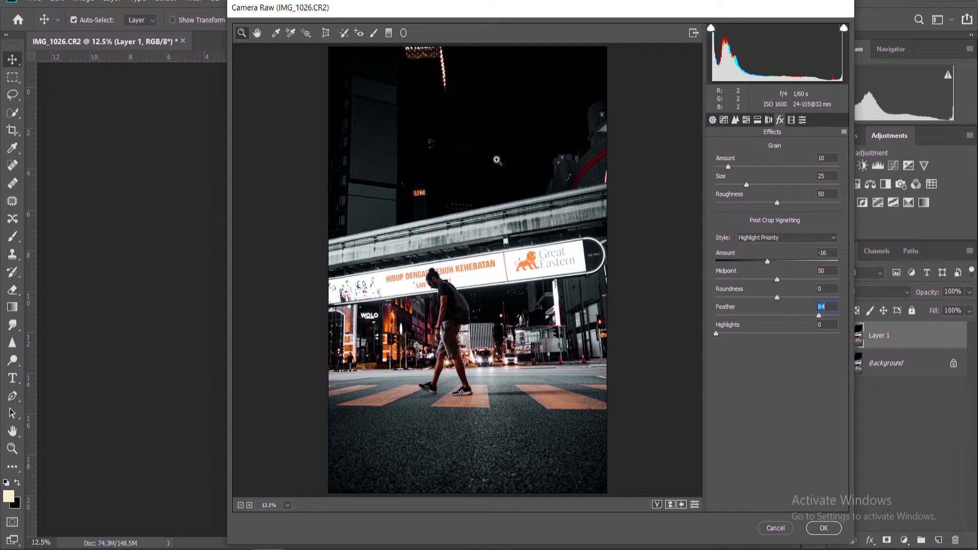
Save the full Camera Raw grade, with all subsets checked, as a settings preset
click(712, 121)
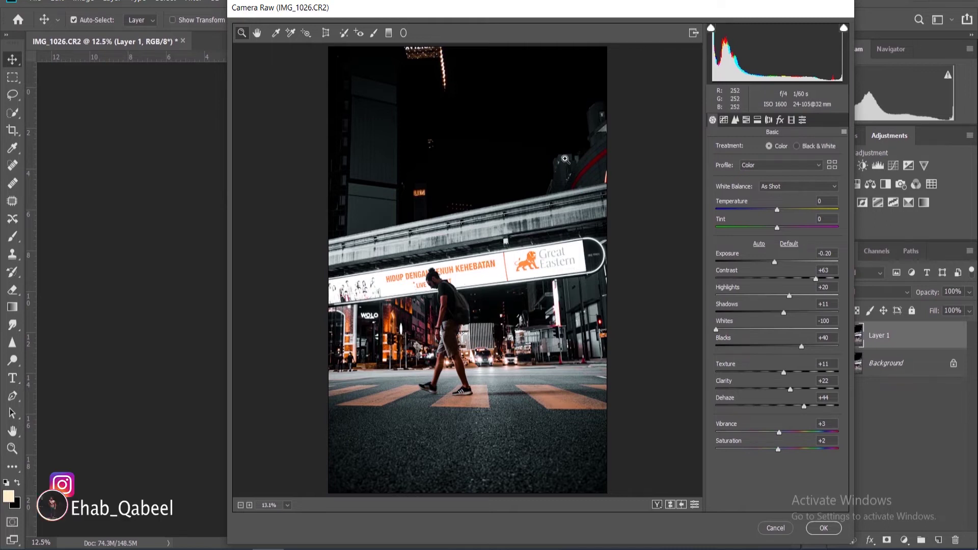
click(802, 121)
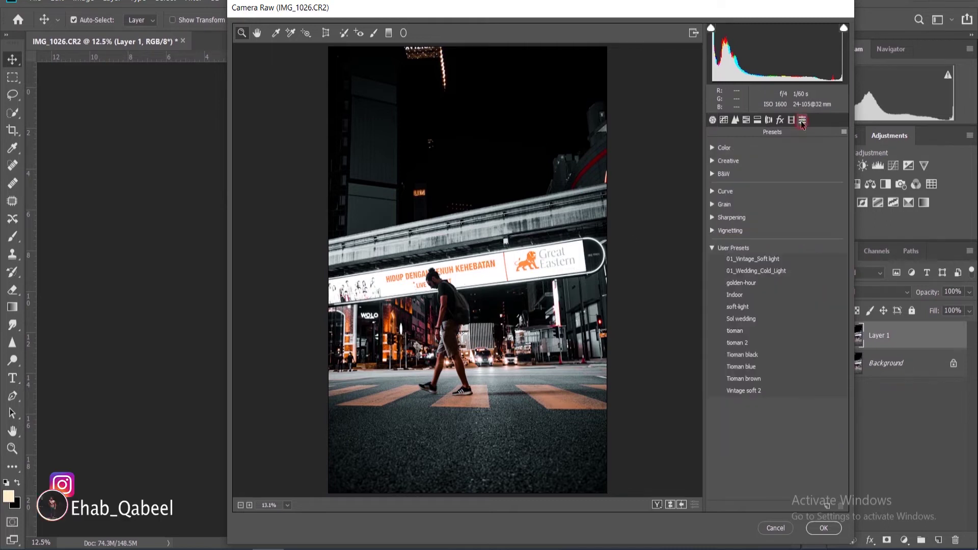
click(844, 132)
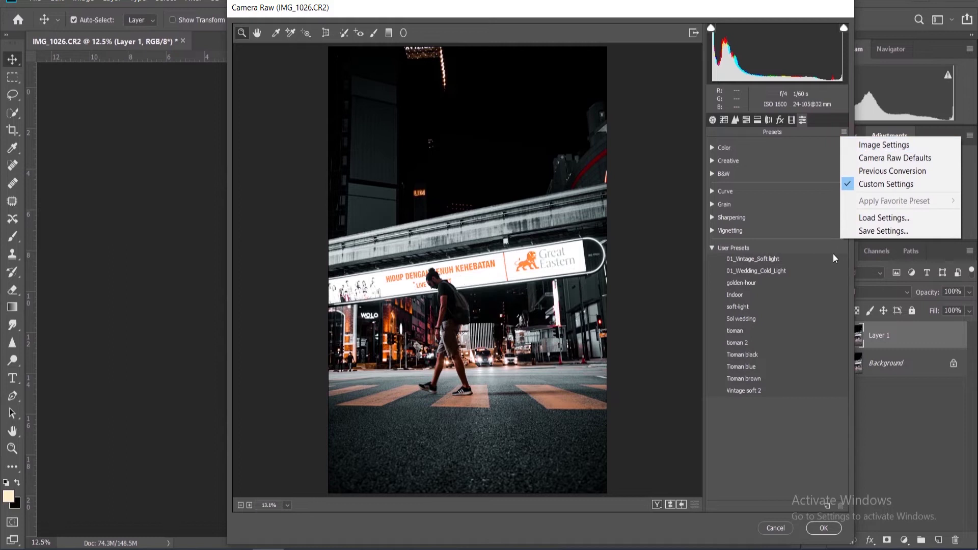
click(884, 230)
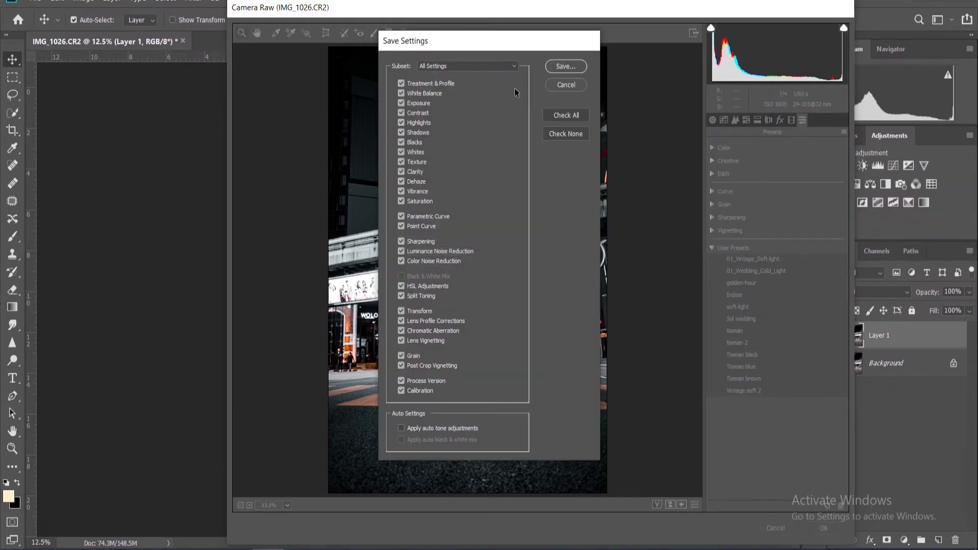
click(565, 67)
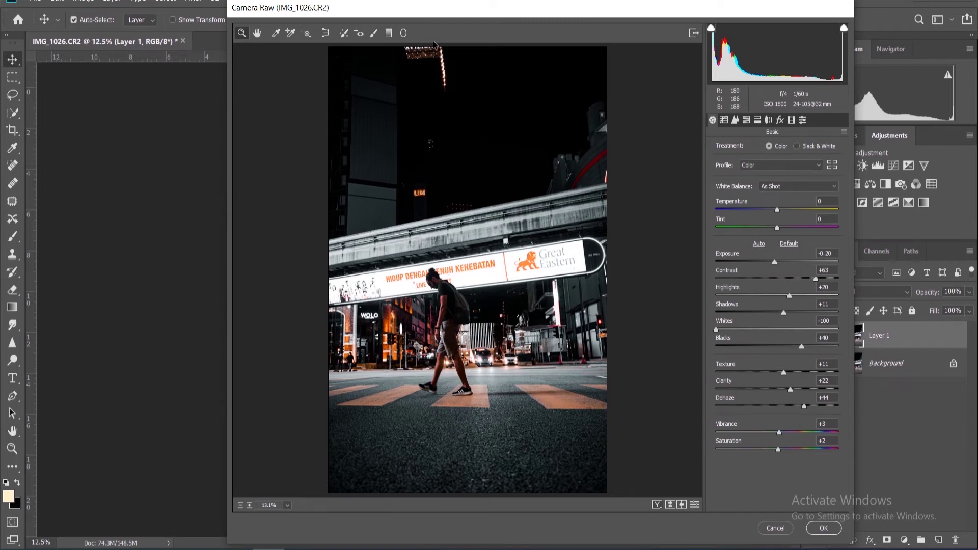
Add lower-right and lower-left graduated filters at Exposure -0.35 and Contrast +18
click(388, 33)
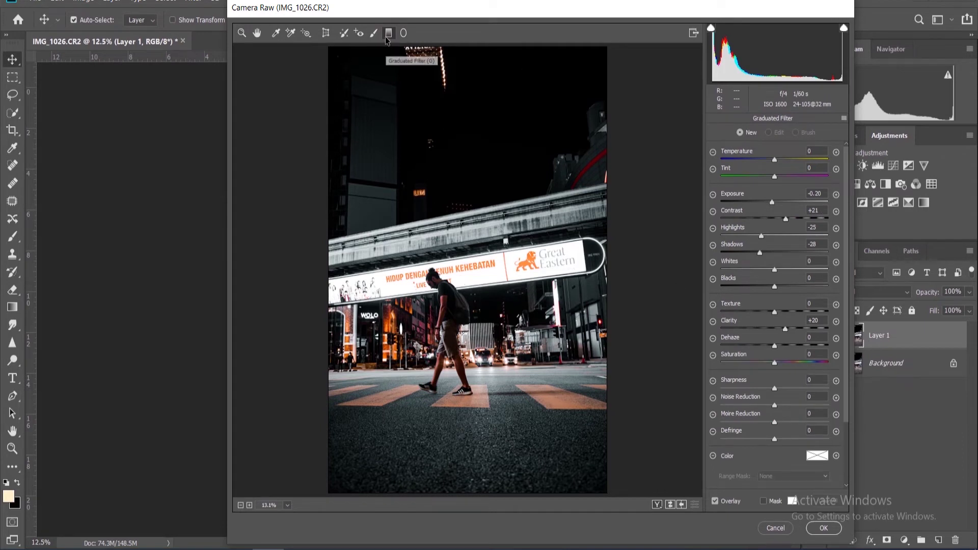
click(714, 195)
mouse_move(775, 218)
mouse_down()
mouse_move(784, 218)
mouse_move(759, 238)
mouse_move(768, 253)
mouse_up()
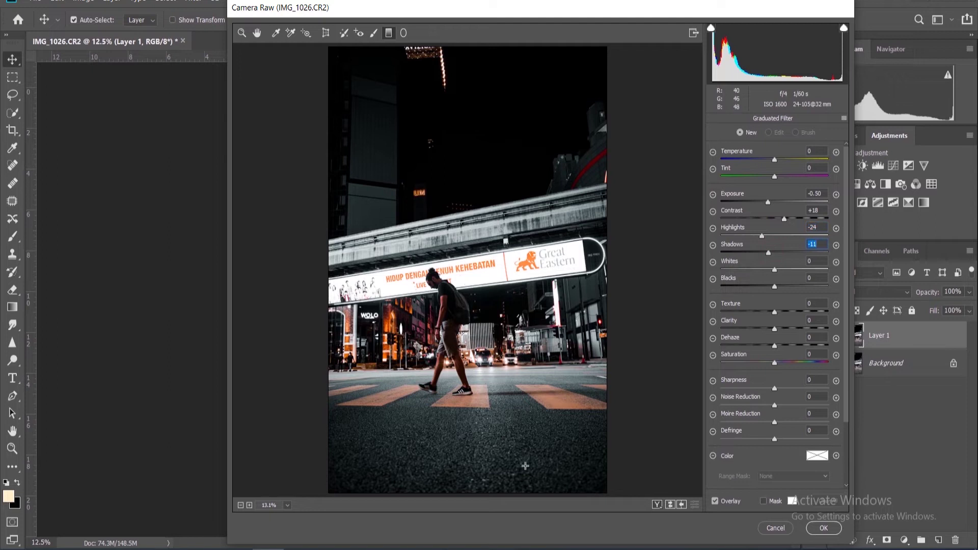
drag(557, 453, 540, 431)
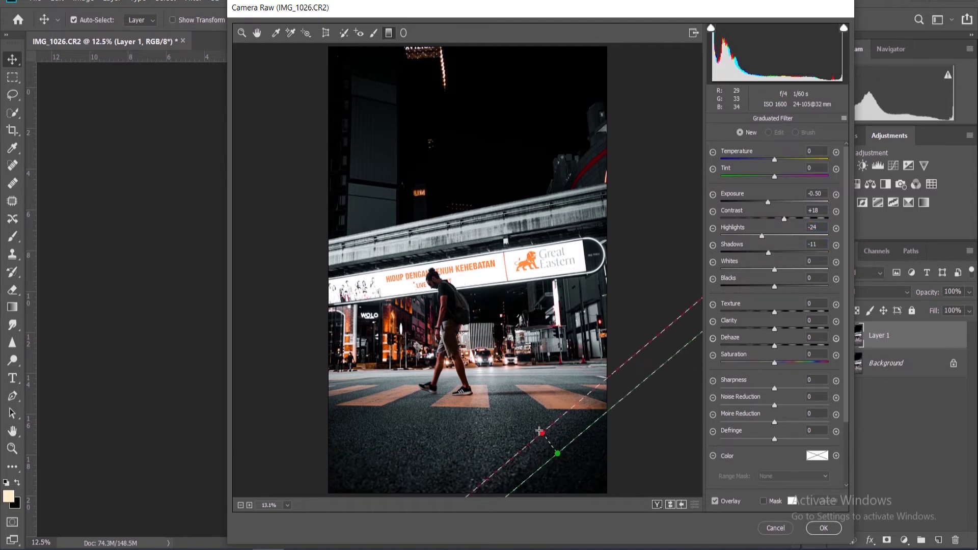
drag(539, 431, 539, 422)
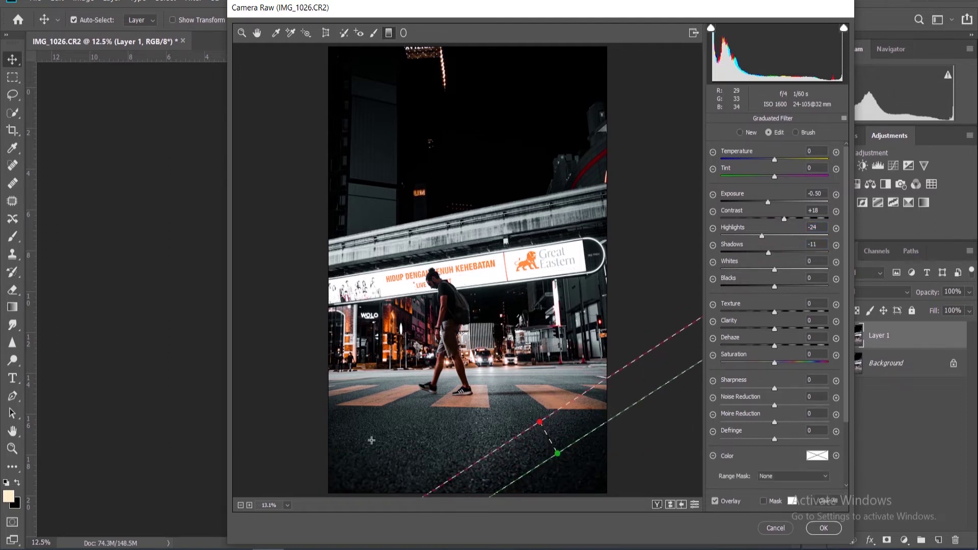
drag(360, 449, 394, 422)
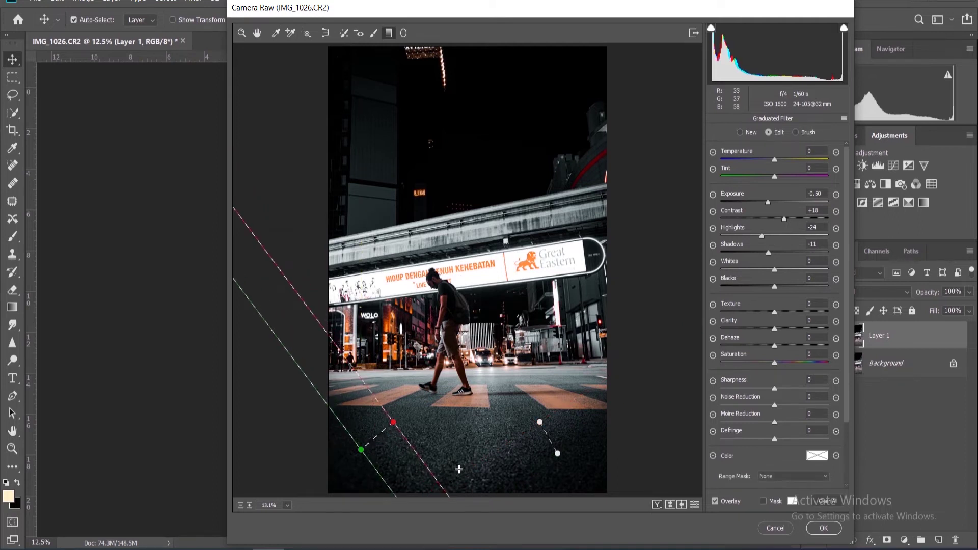
click(769, 203)
Add a bottom graduated filter, then Saturation +25 radial filters over the right, centre and left crosswalk stripes
drag(465, 476, 463, 397)
click(404, 34)
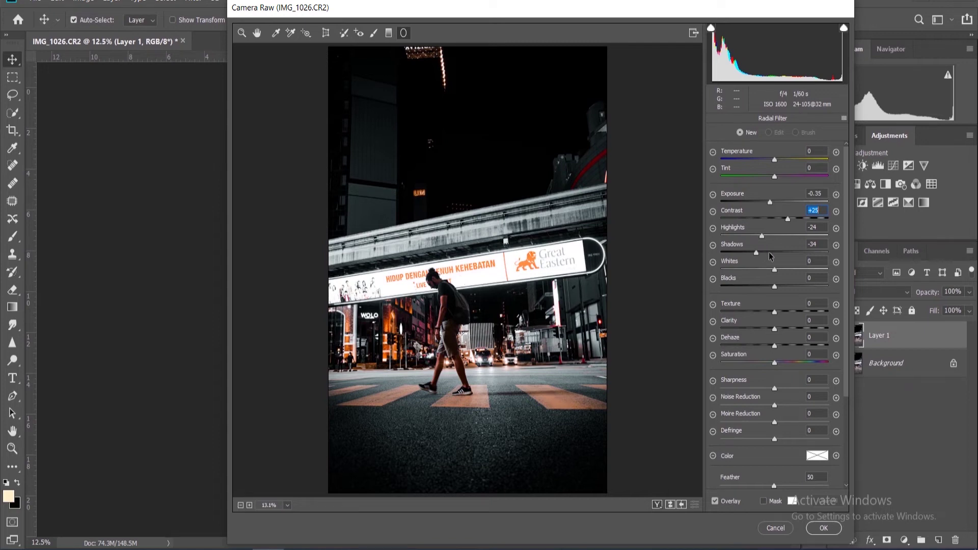
drag(545, 403, 569, 438)
drag(547, 381, 558, 373)
drag(461, 408, 487, 447)
mouse_move(373, 402)
mouse_down()
mouse_move(392, 443)
mouse_move(339, 426)
mouse_up()
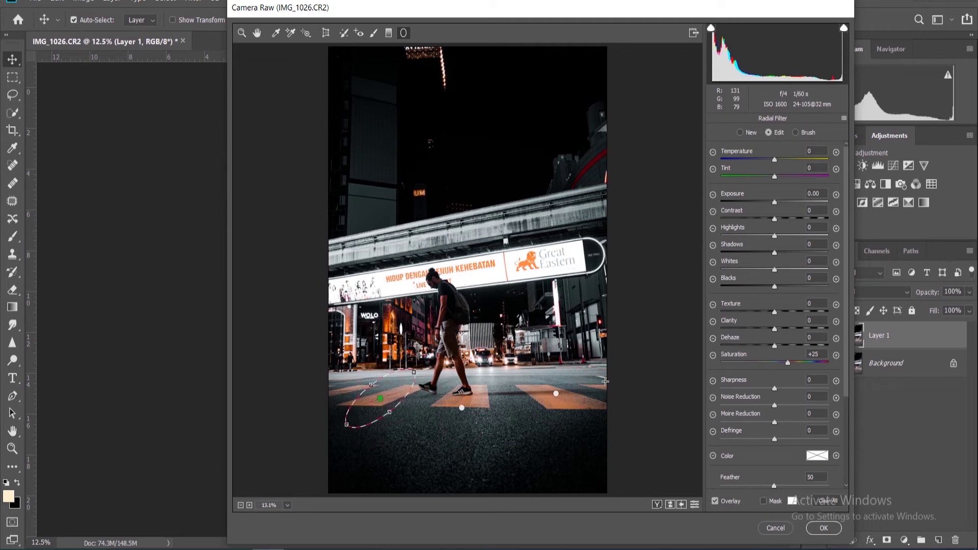
Apply the grade, toggle Layer 1 to compare before/after, then duplicate G0057707 copy.jpg's background
click(835, 528)
click(838, 331)
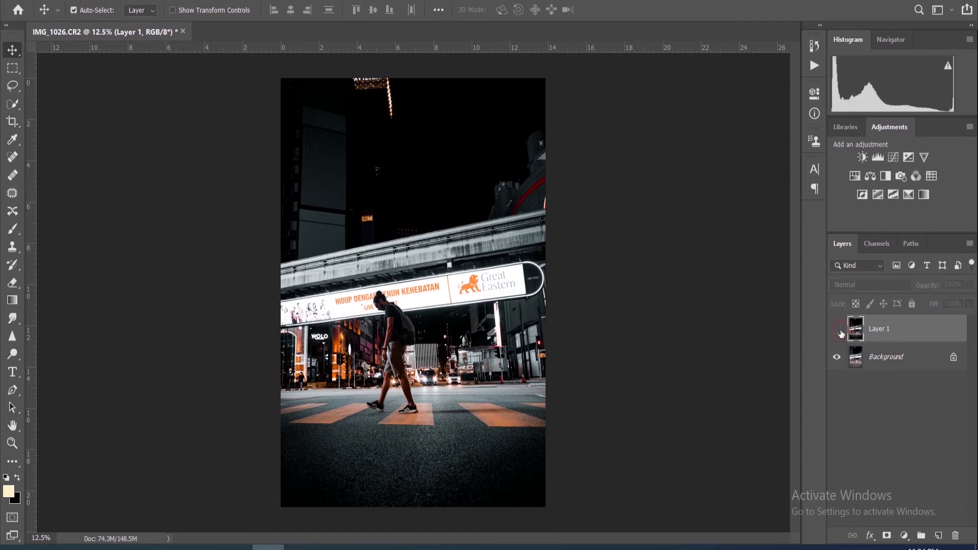
click(841, 333)
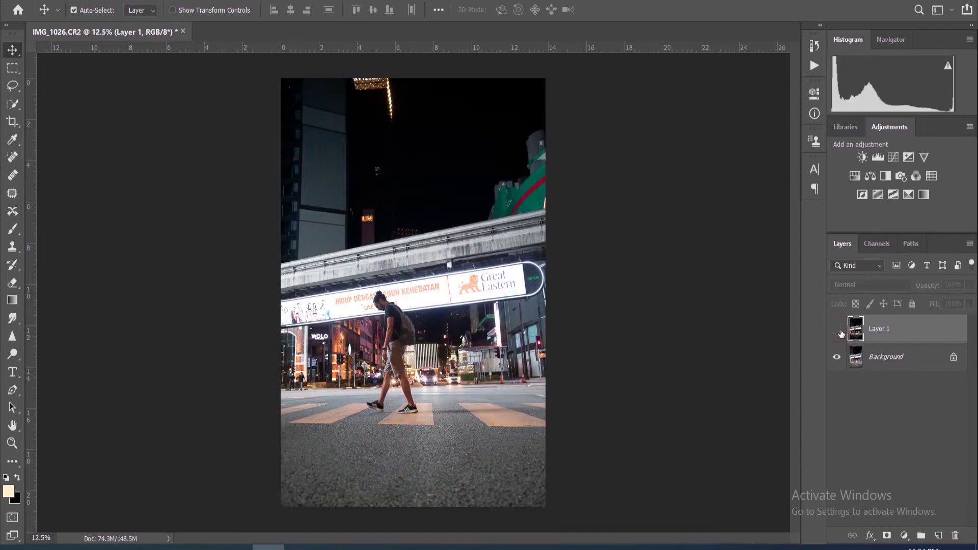
click(840, 334)
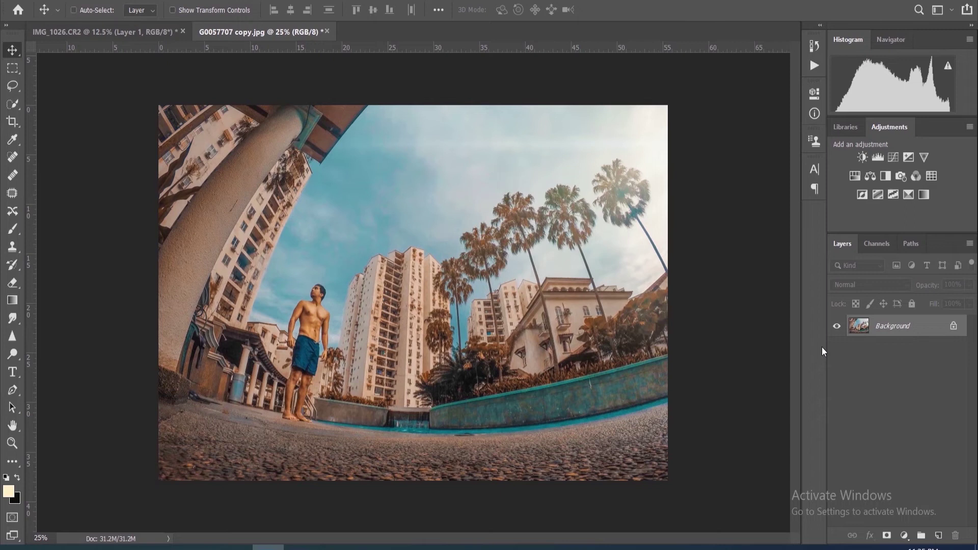
key(ctrl+j)
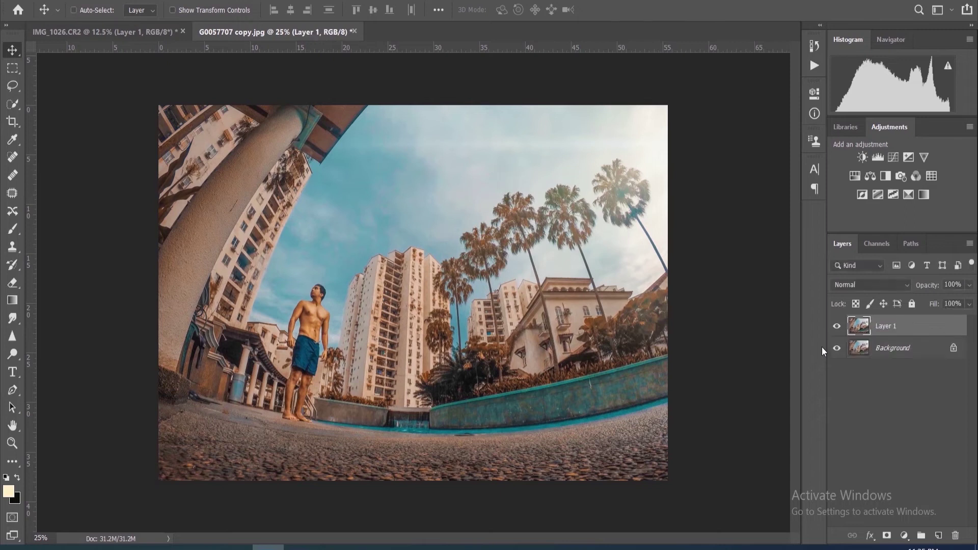
Apply the saved Tioman black preset to the poolside photo in Camera Raw
key(shift+ctrl+a)
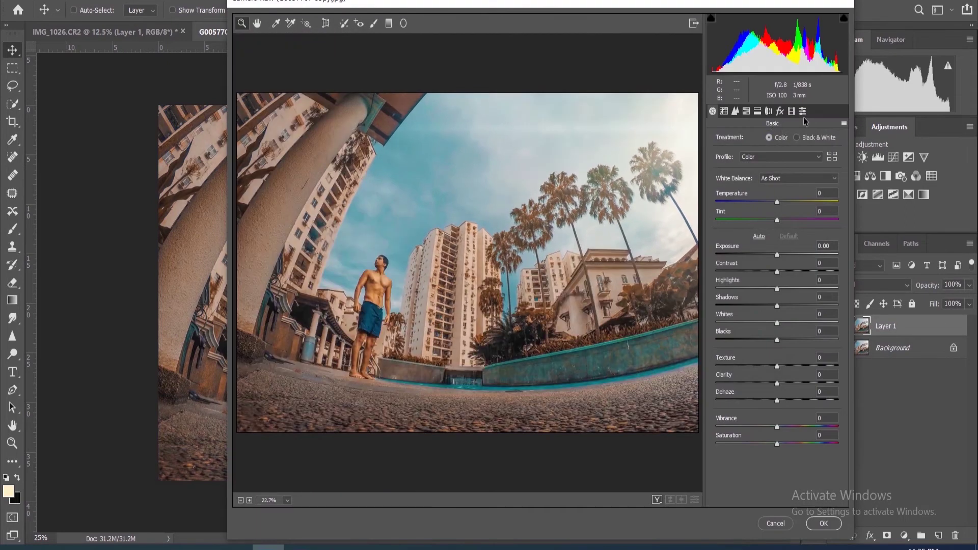
click(802, 112)
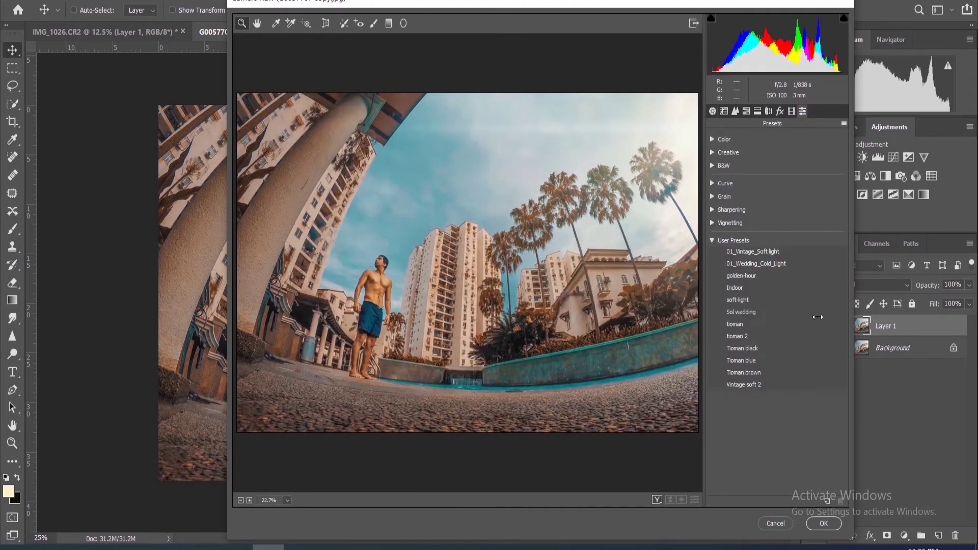
click(756, 347)
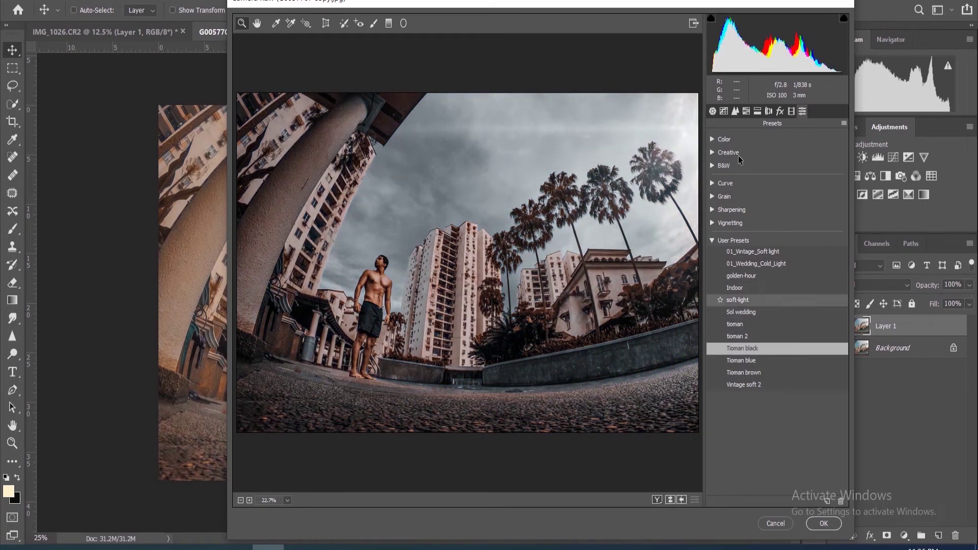
In Basic, ease Saturation to -16 and Clarity to -8
click(713, 111)
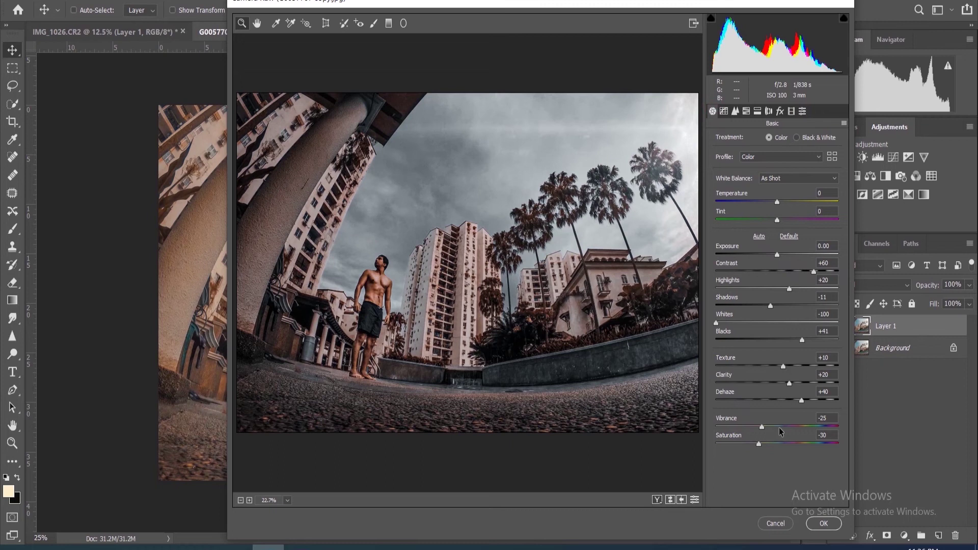
drag(764, 444, 768, 445)
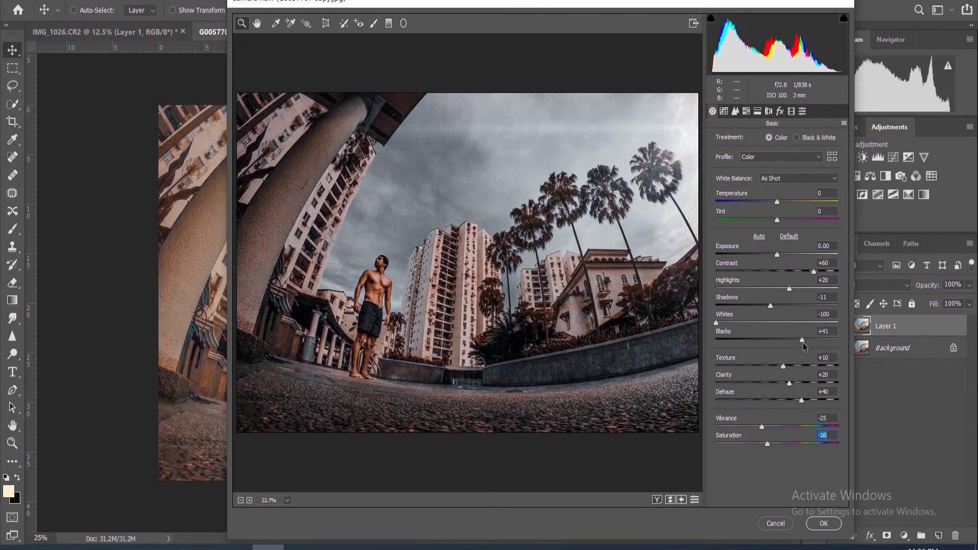
drag(791, 382, 775, 383)
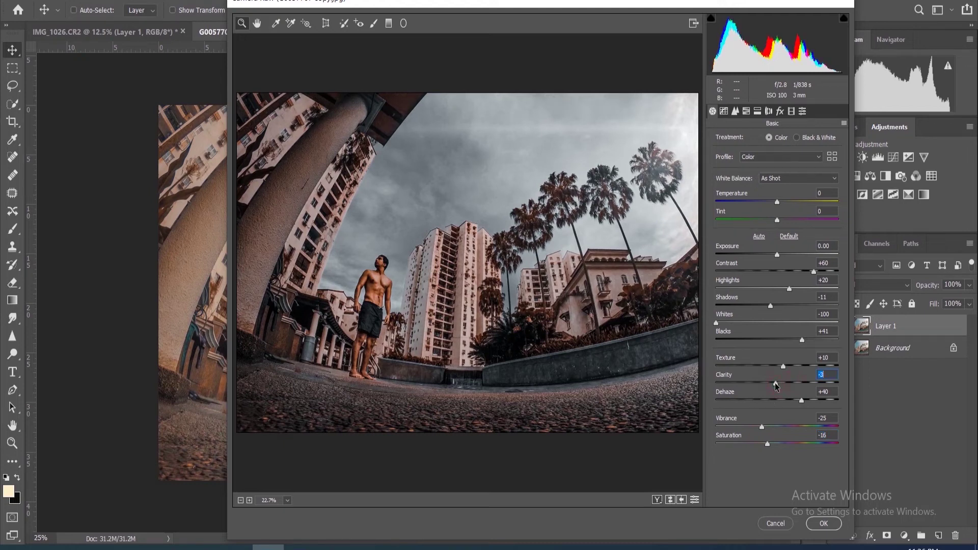
click(388, 23)
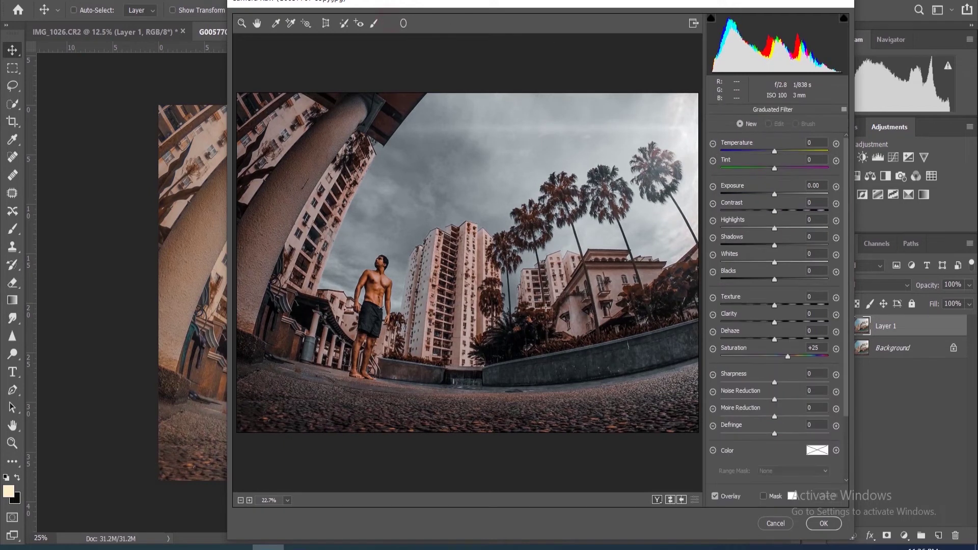
Add a foreground graduated filter with Contrast +24 and Saturation +9, then apply the Camera Raw edits
click(786, 210)
click(779, 356)
drag(577, 418, 577, 376)
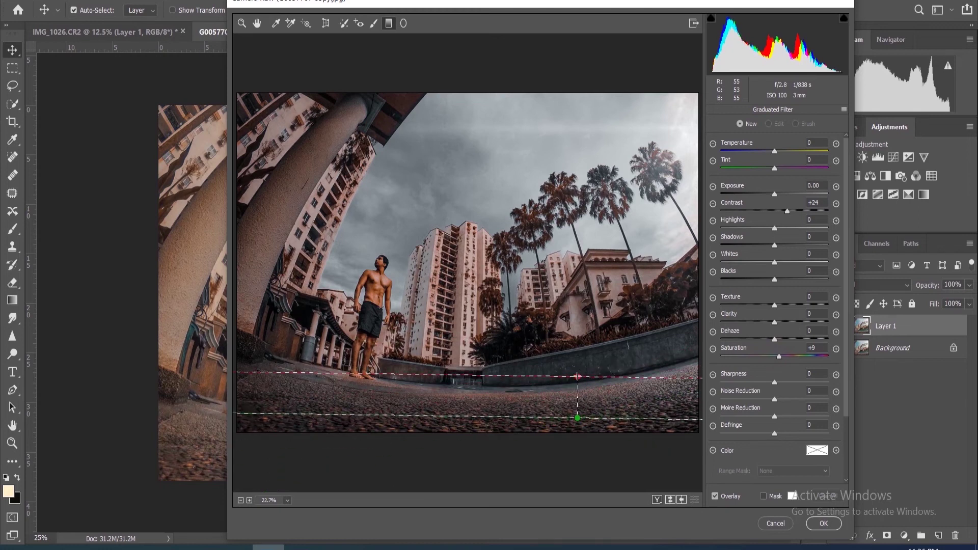
key(z)
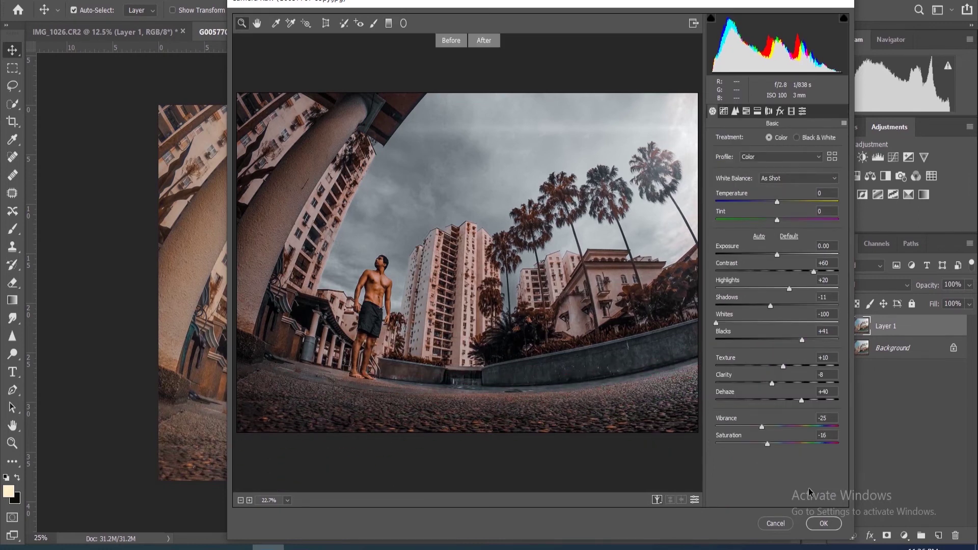
click(824, 523)
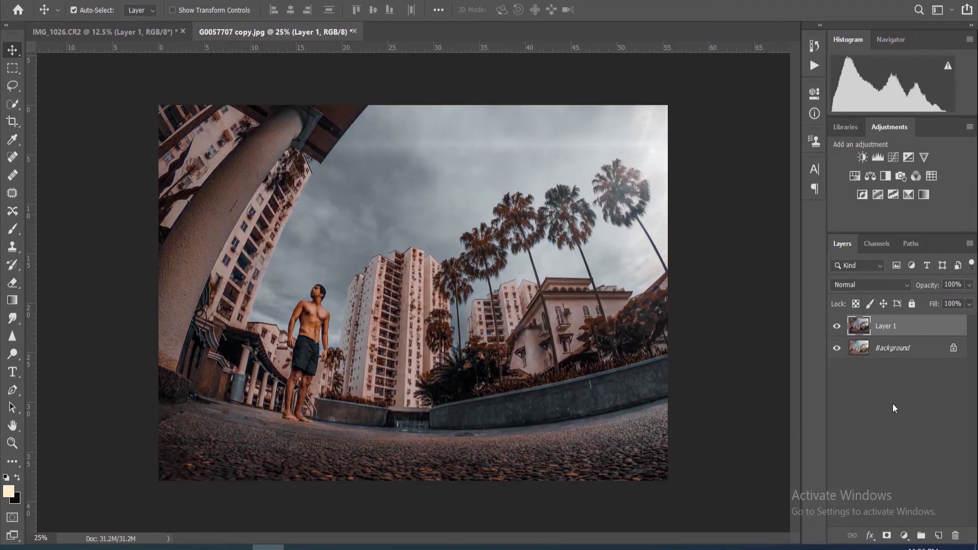
click(837, 327)
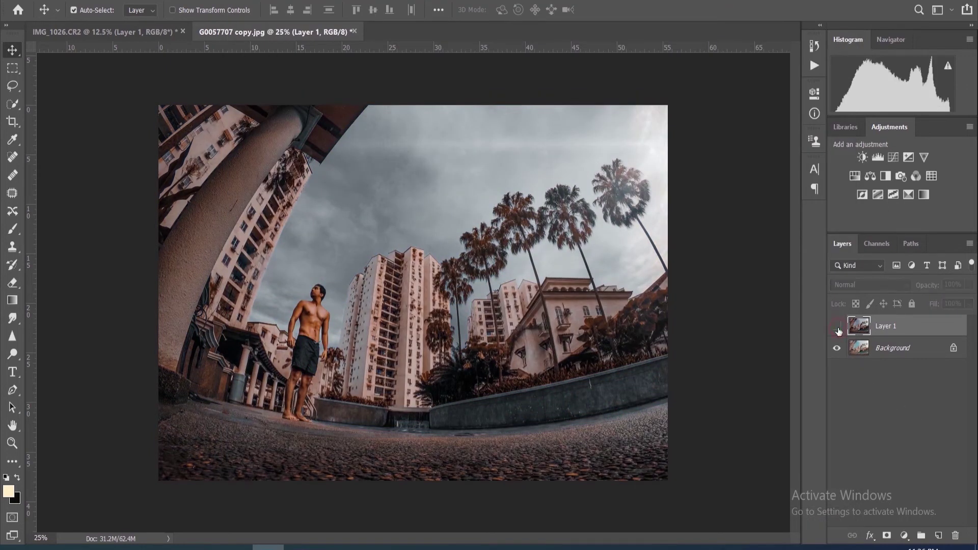
click(838, 331)
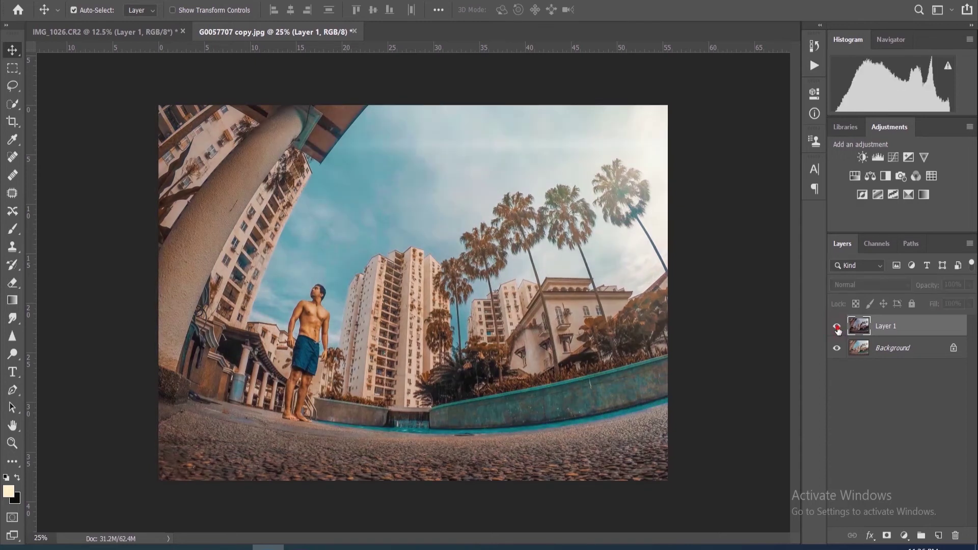
click(836, 327)
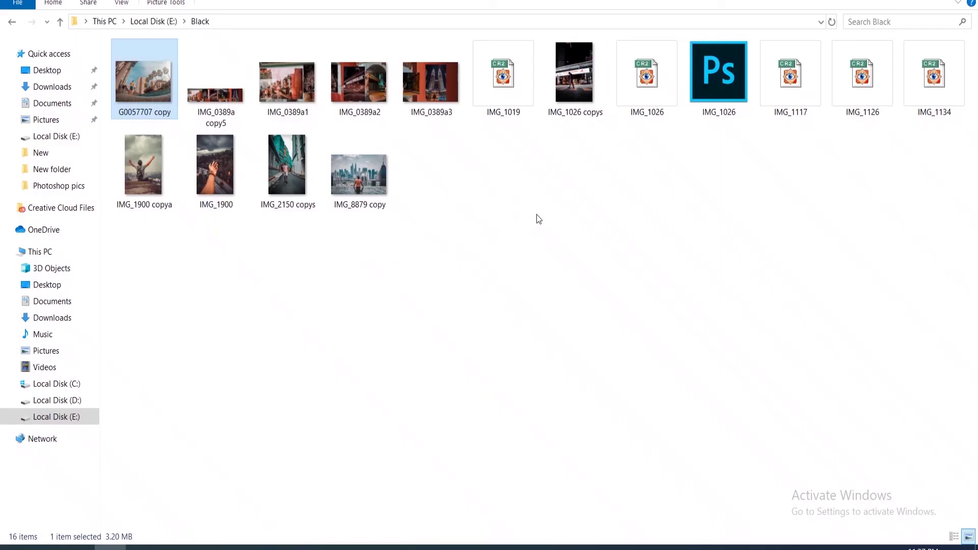
Drag IMG_0389a1 from the Black folder into Photoshop as a new document
drag(287, 82, 909, 457)
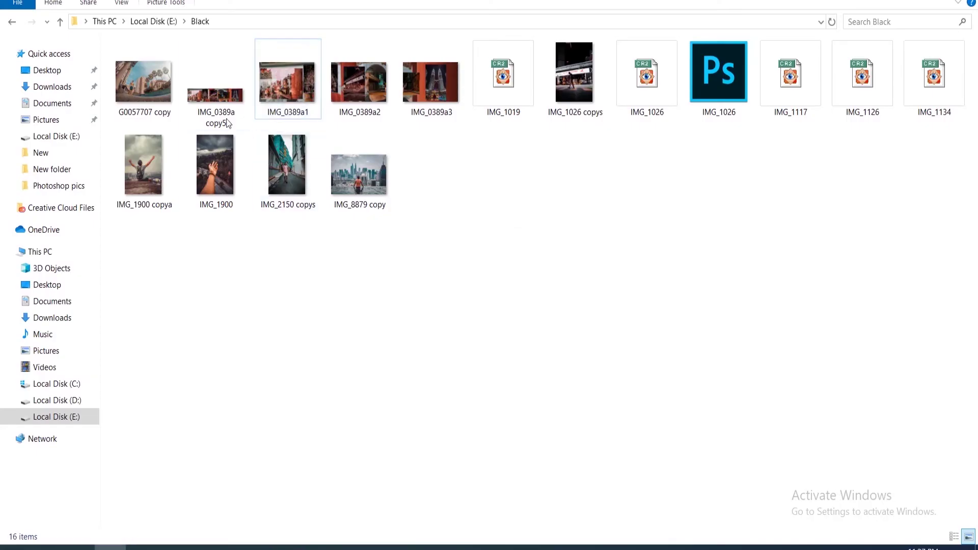
Leave the Explorer preview and duplicate IMG_0389a1's Background into Layer 1
click(222, 109)
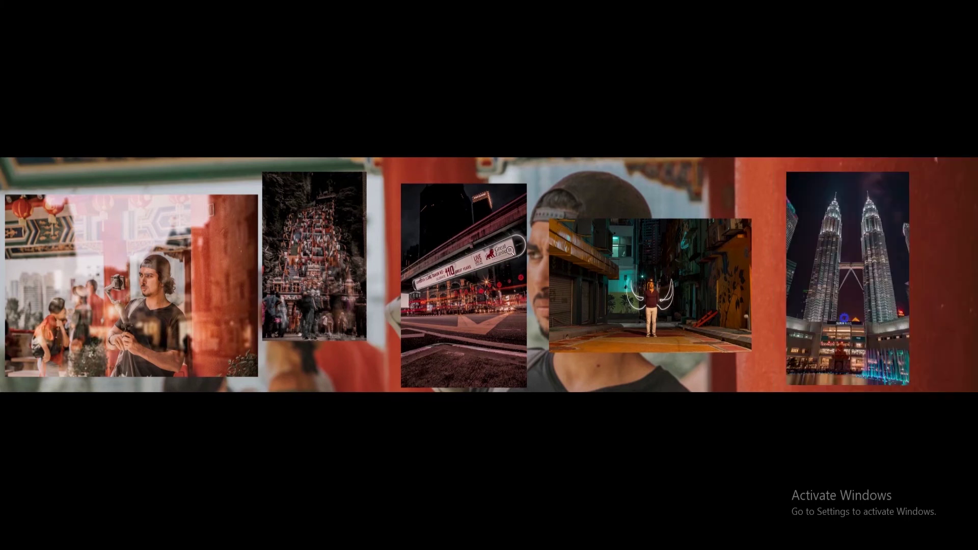
key(alt+Tab)
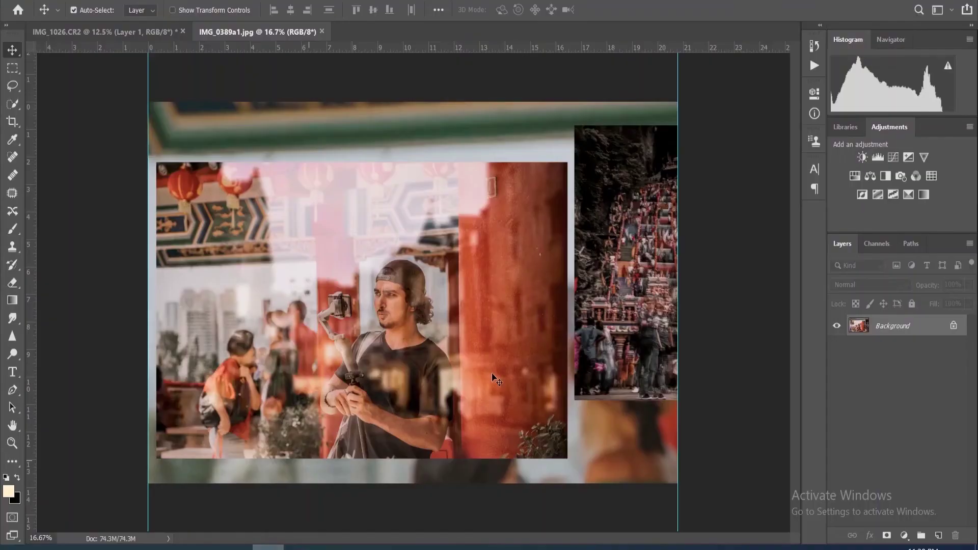
key(ctrl+j)
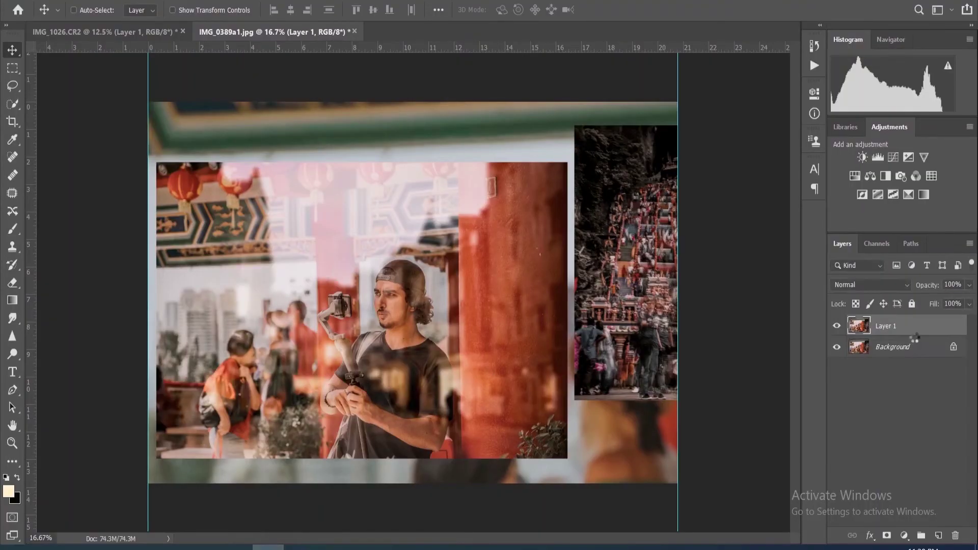
Apply the Camera Raw grade to Layer 1, toggling its visibility to compare with the original
key(ctrl+shift+a)
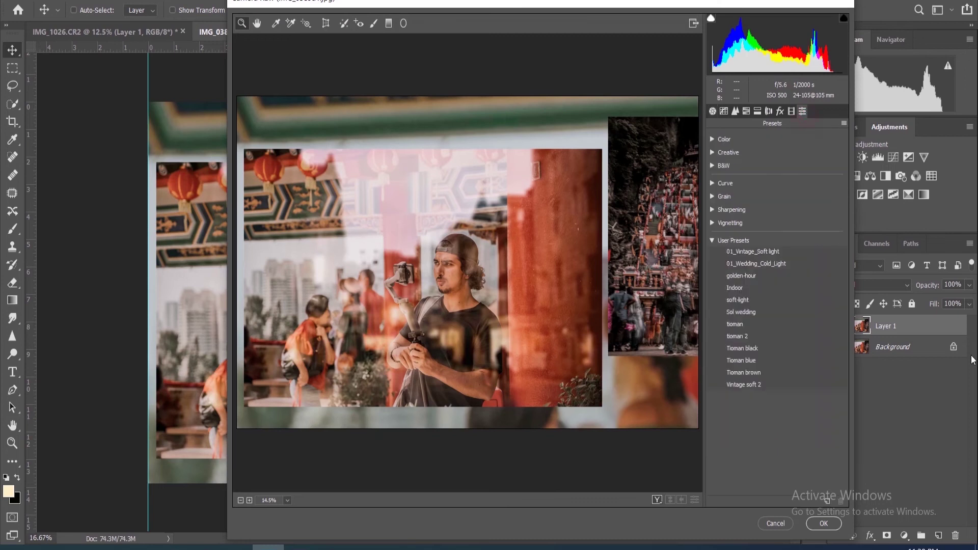
click(823, 523)
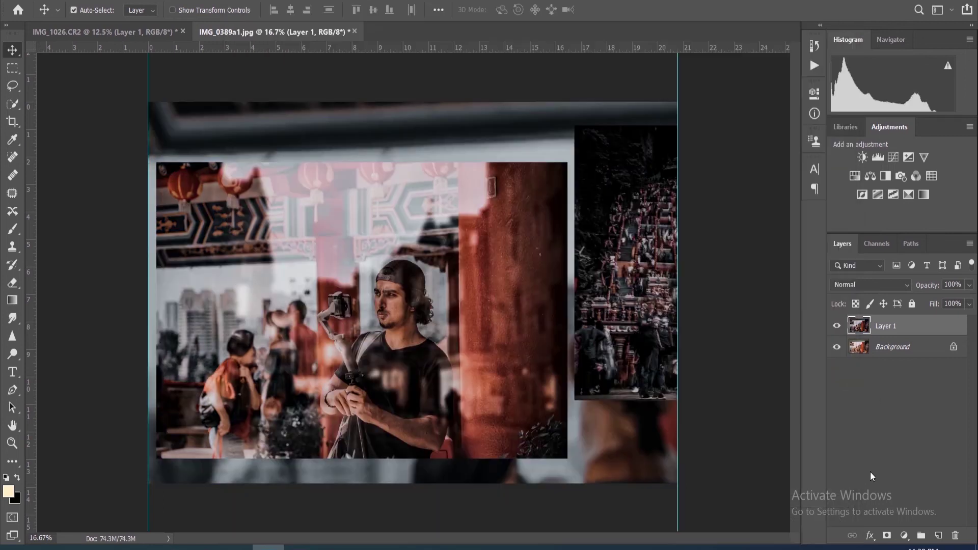
click(837, 327)
click(837, 327)
click(837, 327)
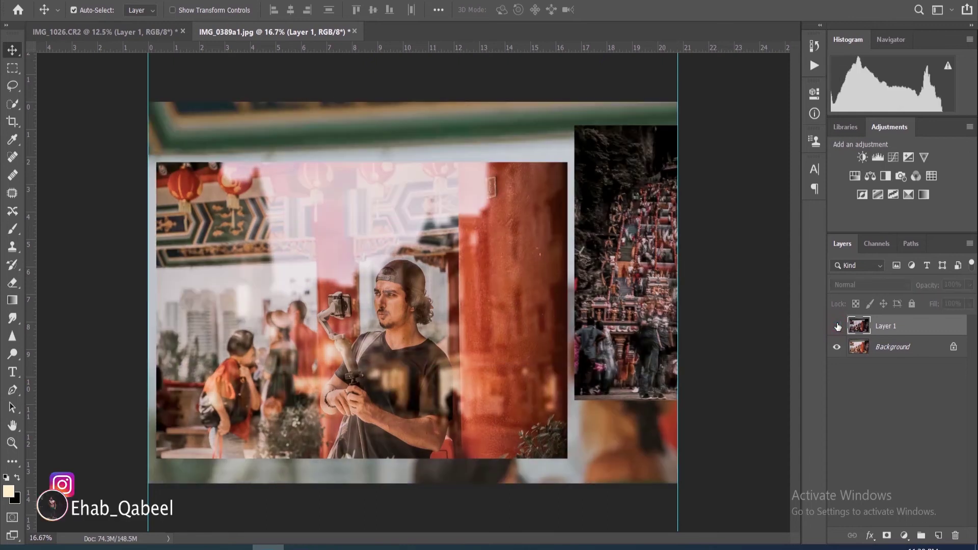
click(837, 327)
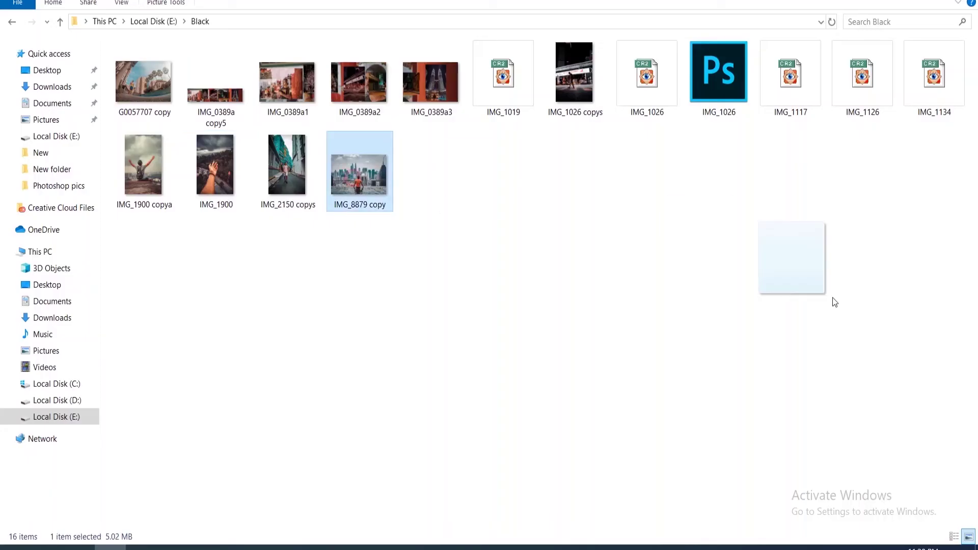
drag(832, 301, 678, 198)
mouse_move(745, 360)
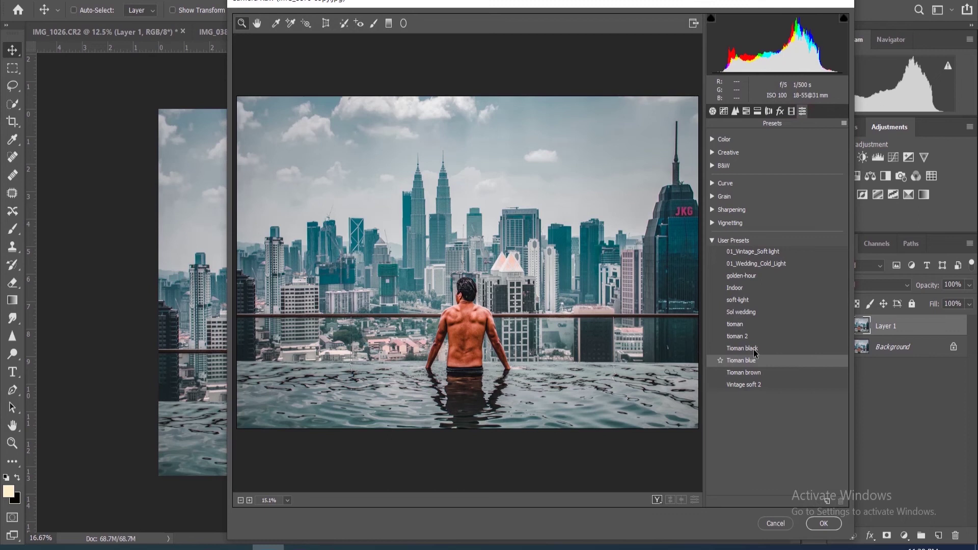
Grade the skyline photo with Tioman black, Clarity -22 and Shadows +13, then view the original
click(754, 348)
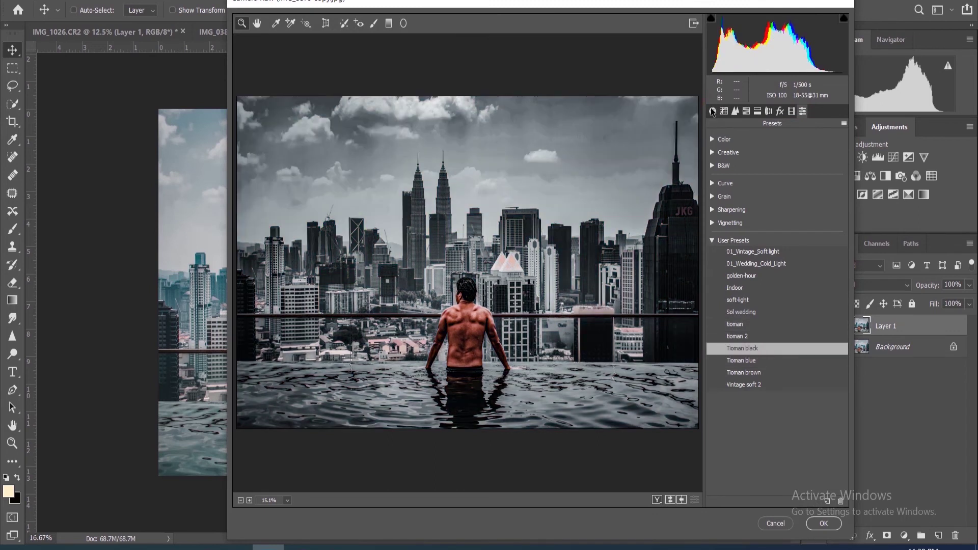
click(712, 111)
drag(788, 383, 767, 382)
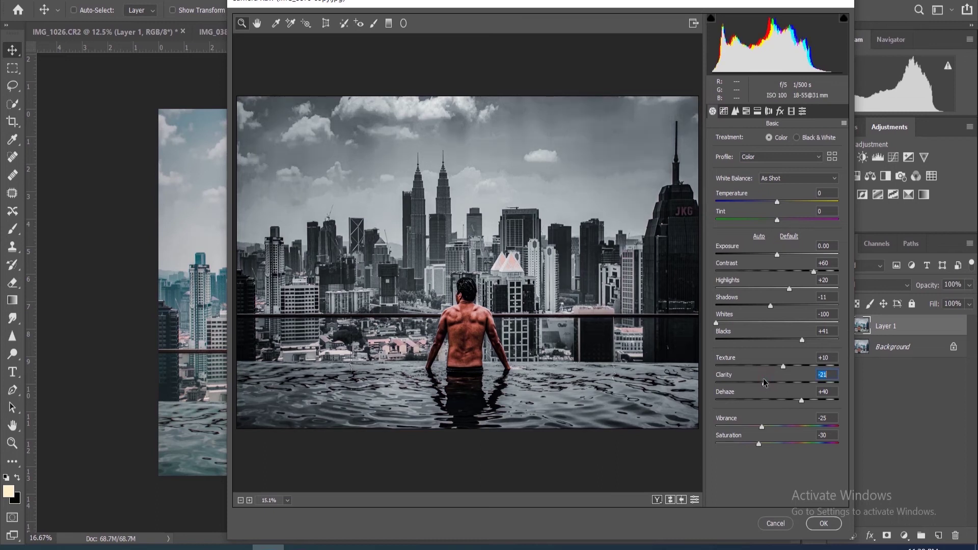
drag(763, 378, 781, 365)
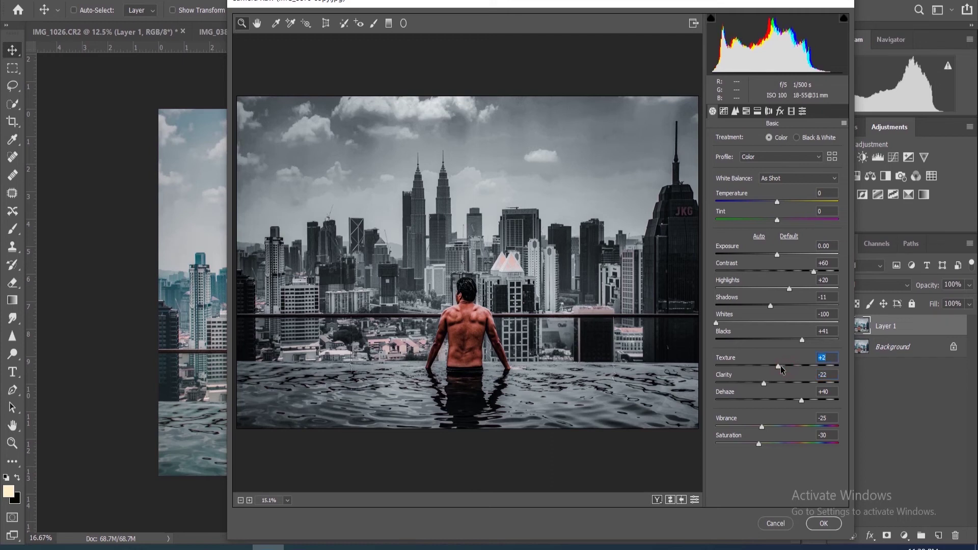
click(784, 304)
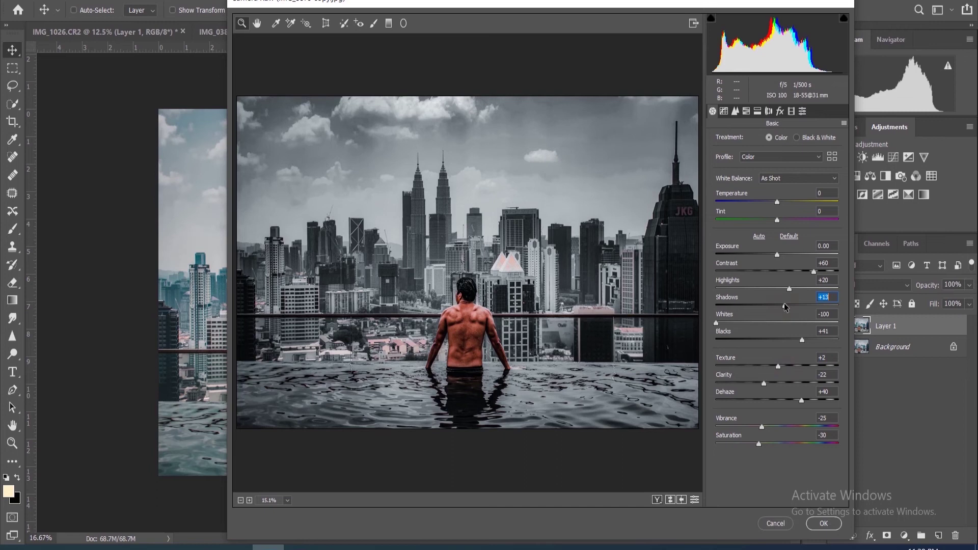
click(823, 523)
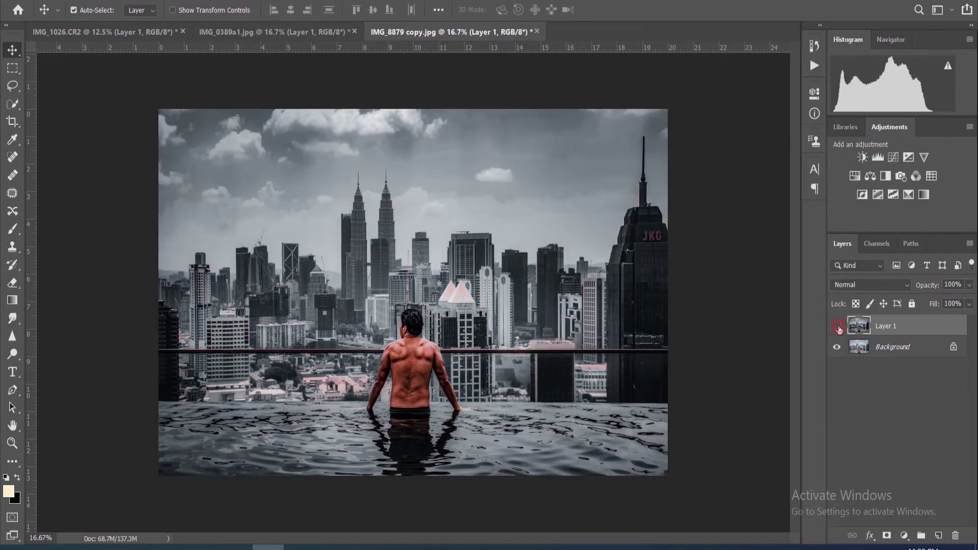
click(837, 327)
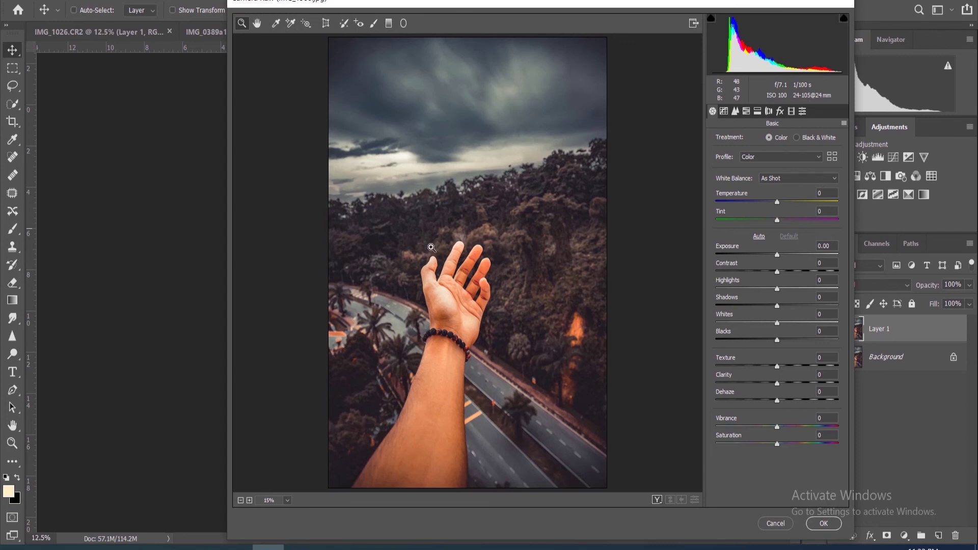
Apply the Tioman black preset to the outstretched-hand photo
click(802, 111)
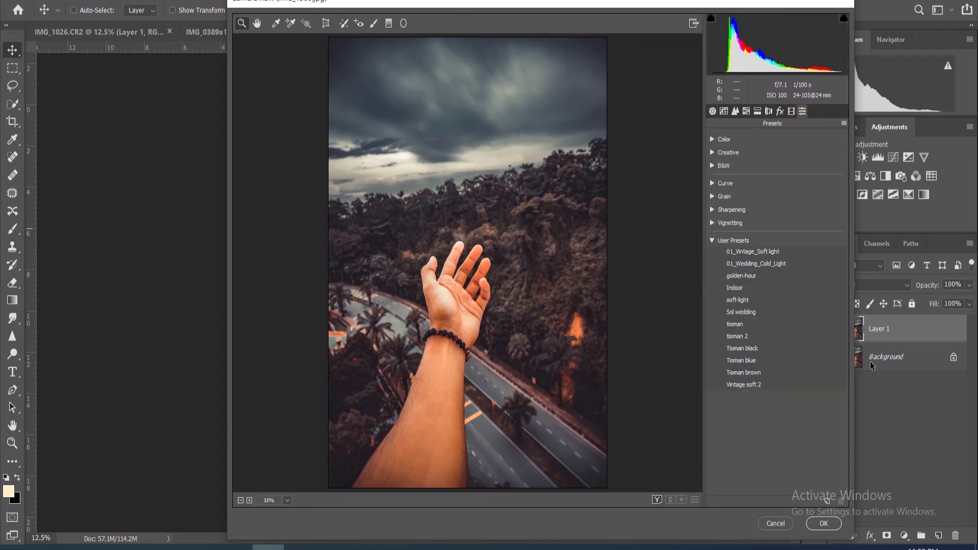
click(754, 350)
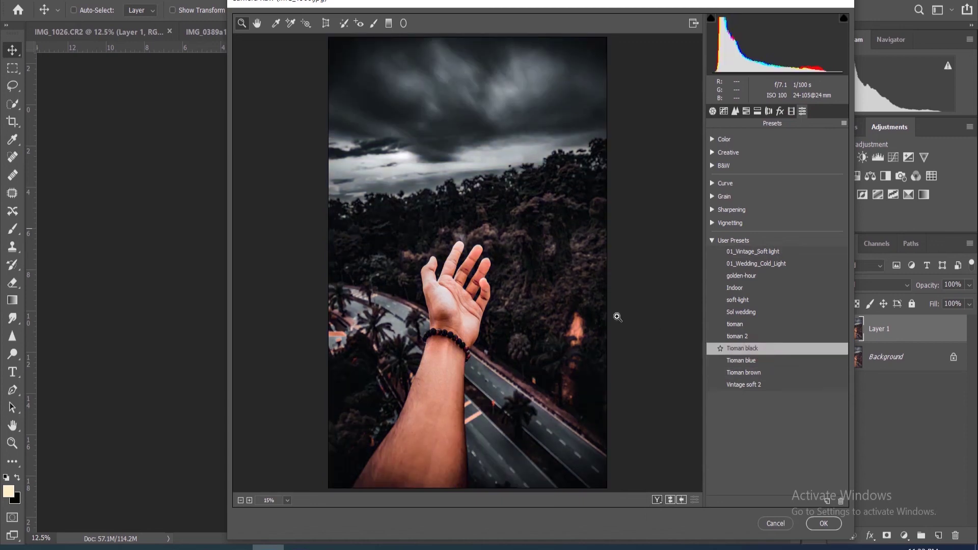
click(712, 110)
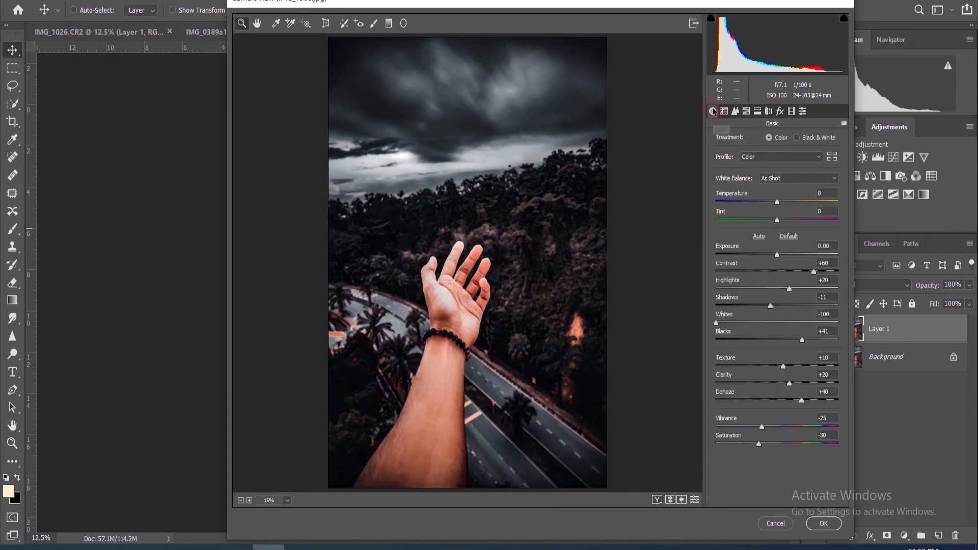
Set Clarity -7, Highlights -47, Saturation -34 and Shadows +36, then apply the grade
click(779, 380)
drag(773, 380, 772, 379)
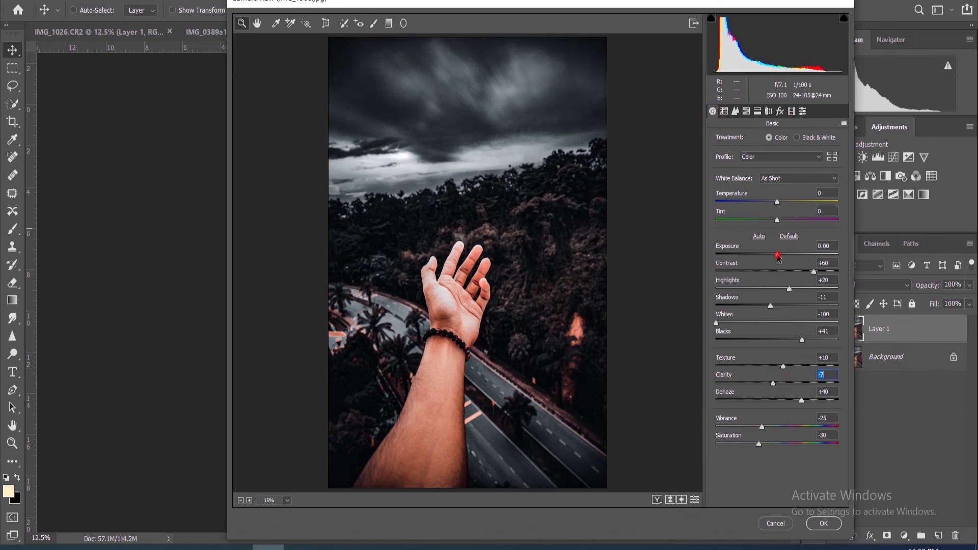
click(767, 289)
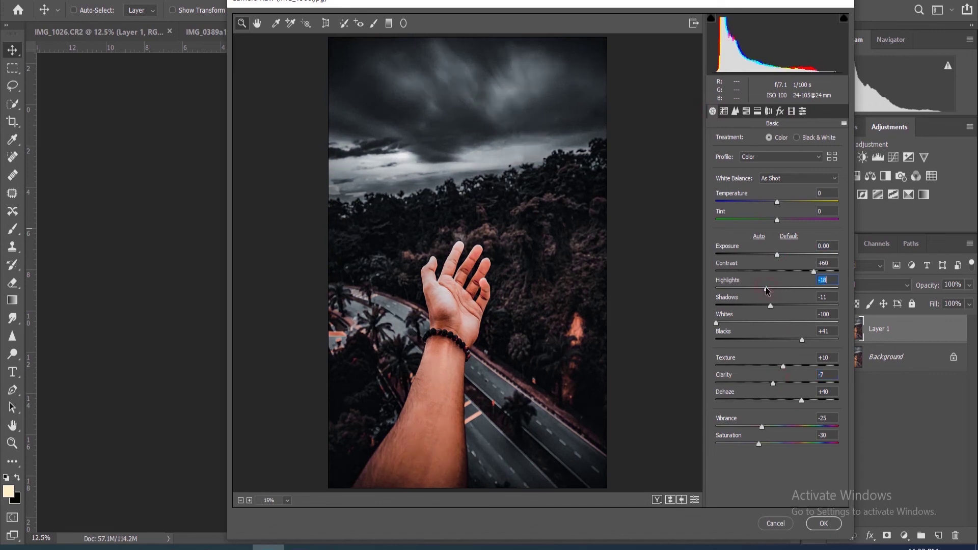
drag(763, 287, 749, 290)
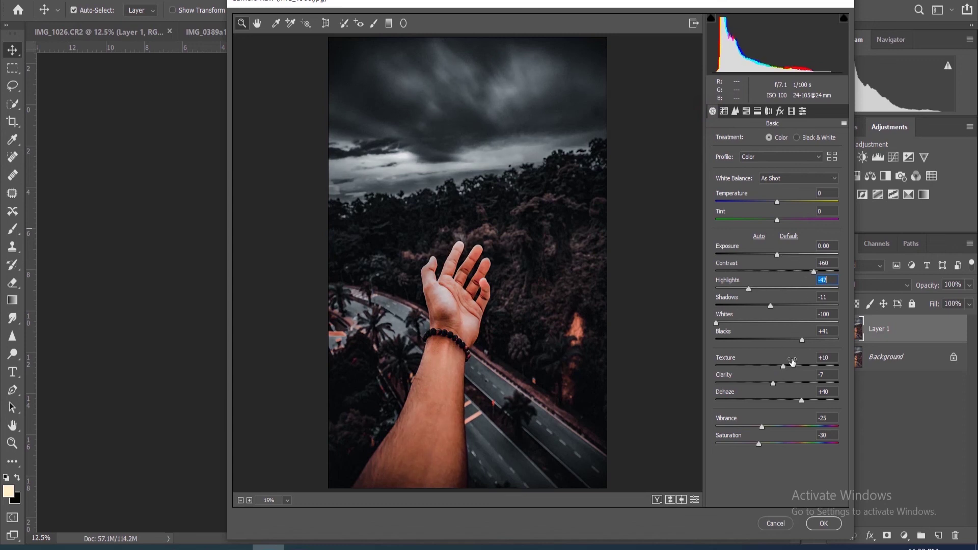
click(753, 442)
drag(787, 306, 789, 306)
drag(811, 306, 802, 307)
key(Return)
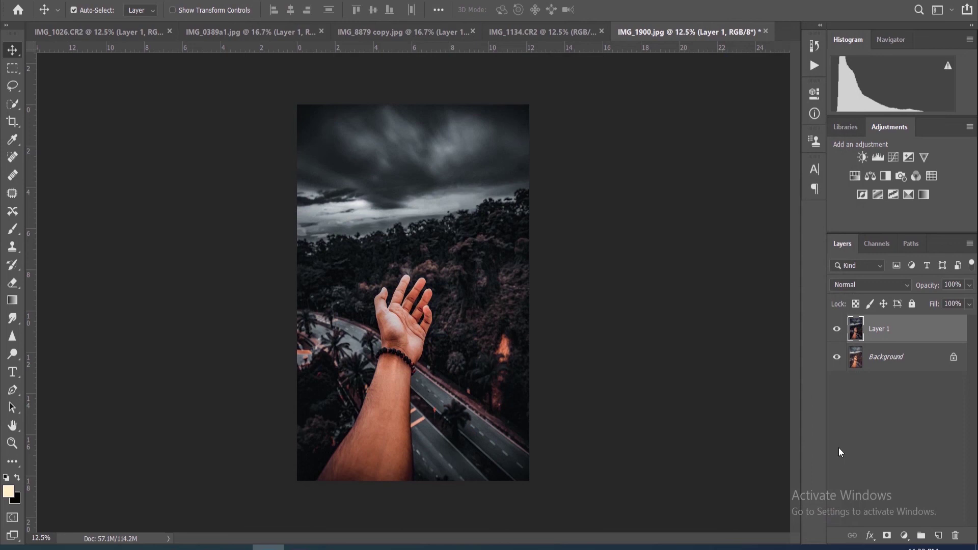
Hide and reshow Layer 1 to compare IMG_1900's grade with the original
click(841, 328)
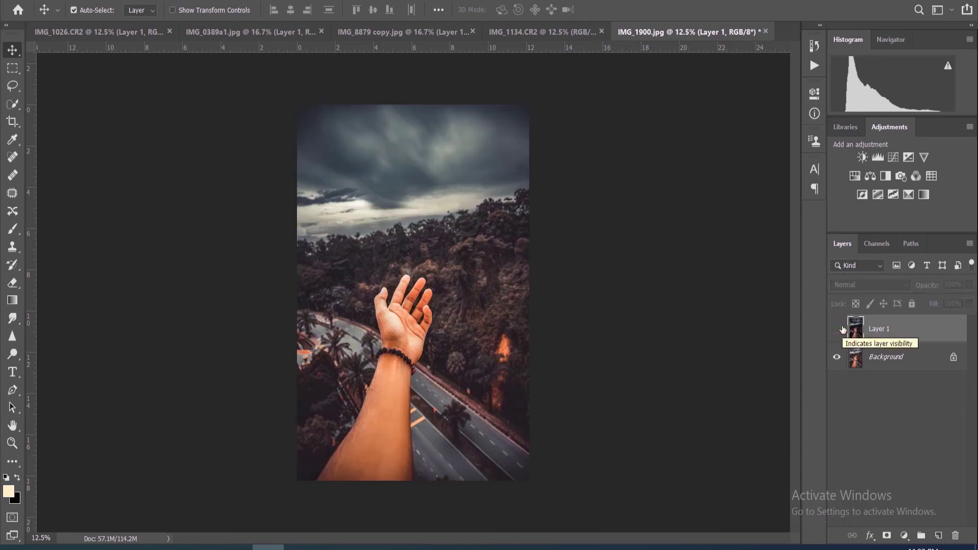
click(837, 329)
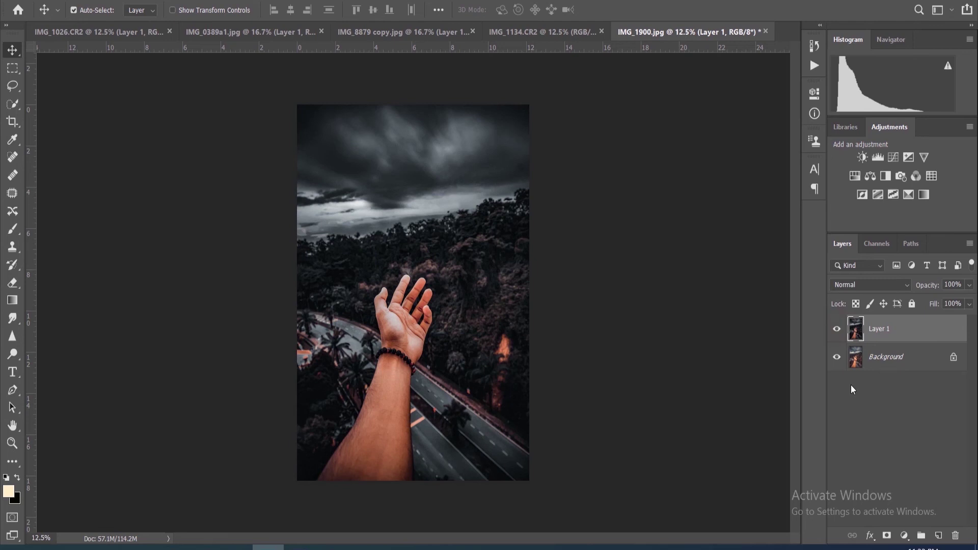